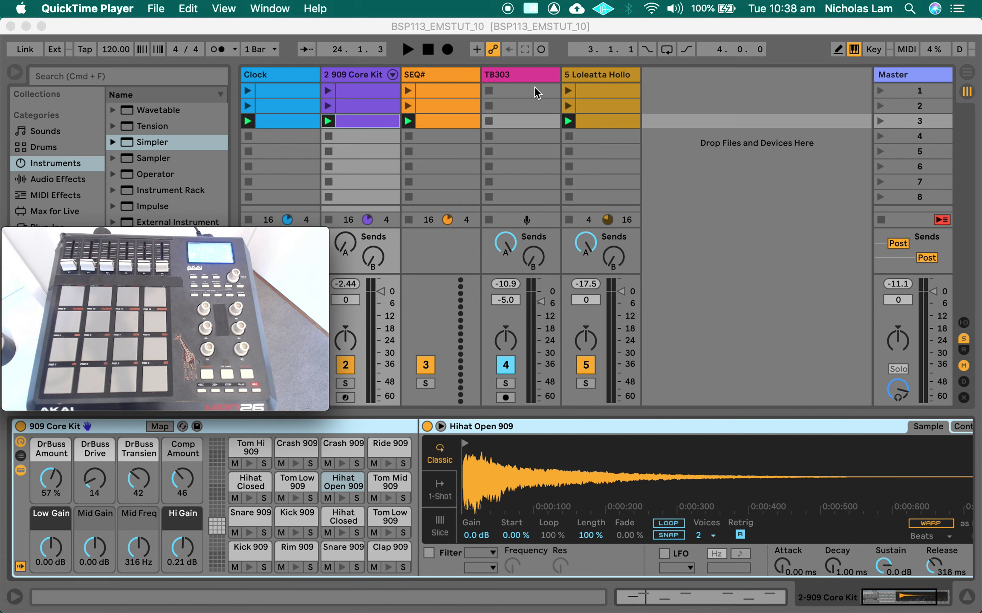
- Launch scenes 1, 2 and 3 in turn, stop playback, and select the scene-2 acapella clip
click(878, 96)
click(878, 96)
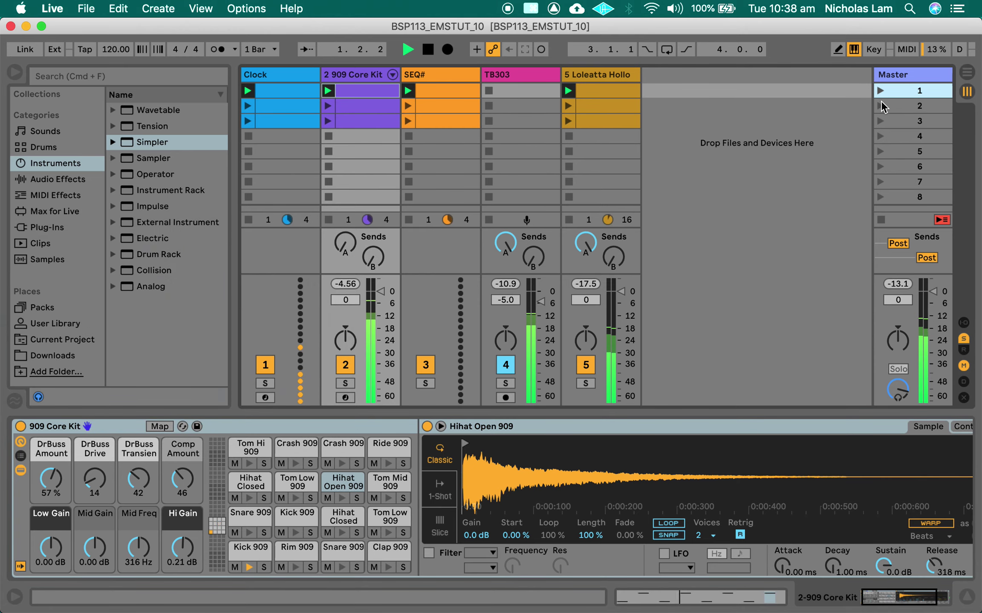
click(880, 110)
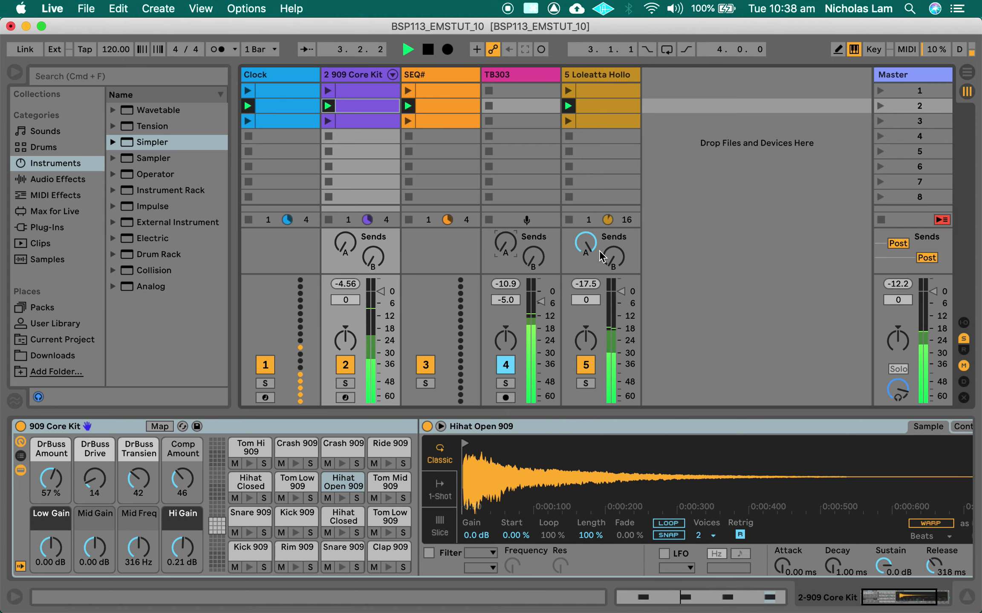
click(881, 122)
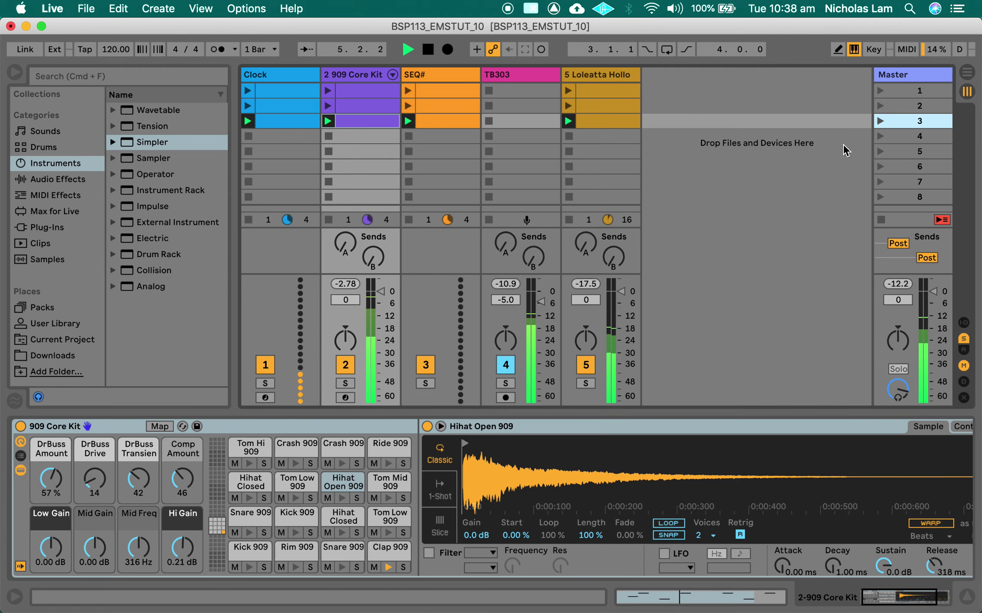
key(space)
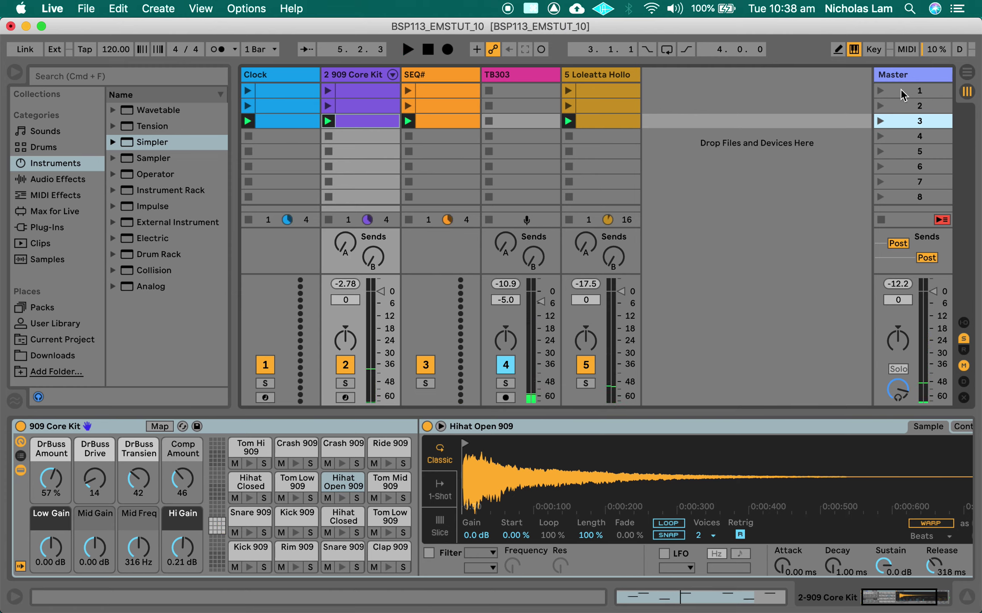
click(597, 106)
- Duplicate the scene 3 clips into a new scene 4
click(297, 92)
click(585, 93)
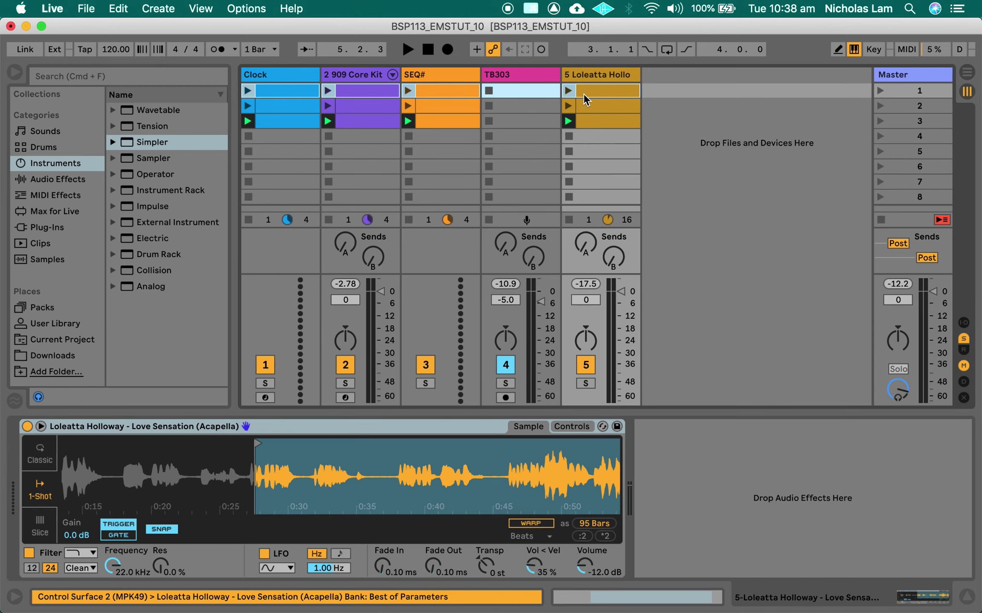
click(290, 137)
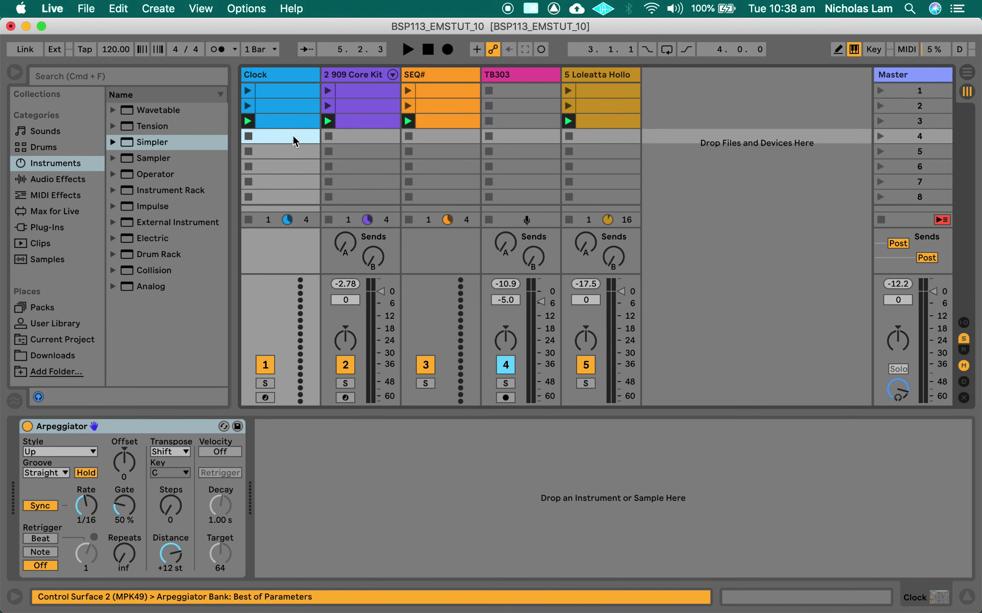
key(super+shift+i)
- Delete the acapella clip from scene 1
click(367, 89)
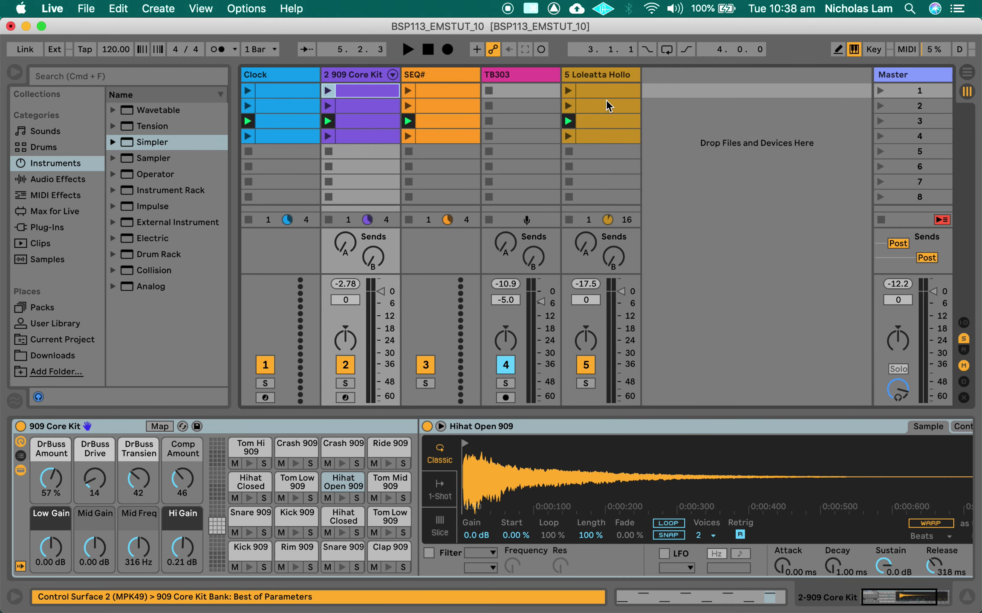
click(610, 94)
key(Delete)
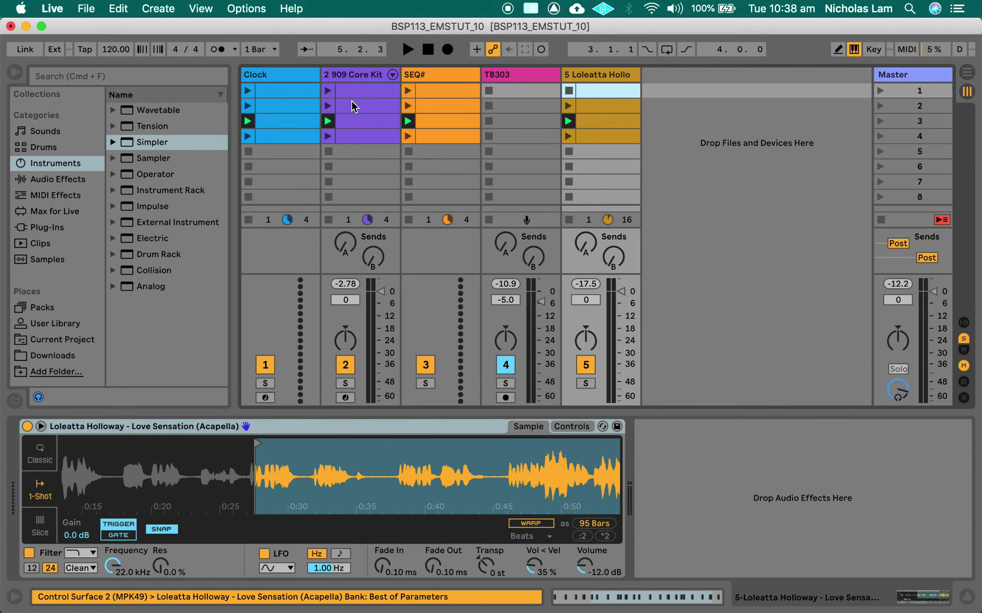
- Add an extra kick note to the 909 Core Kit clip, audition scene 1, then remove it
double_click(353, 106)
drag(340, 366, 844, 475)
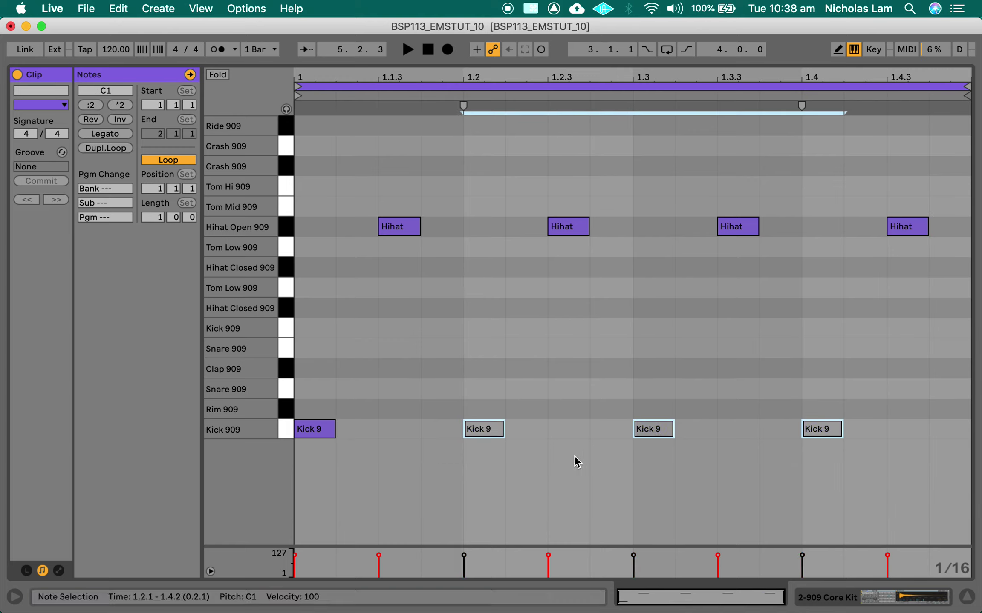
double_click(753, 434)
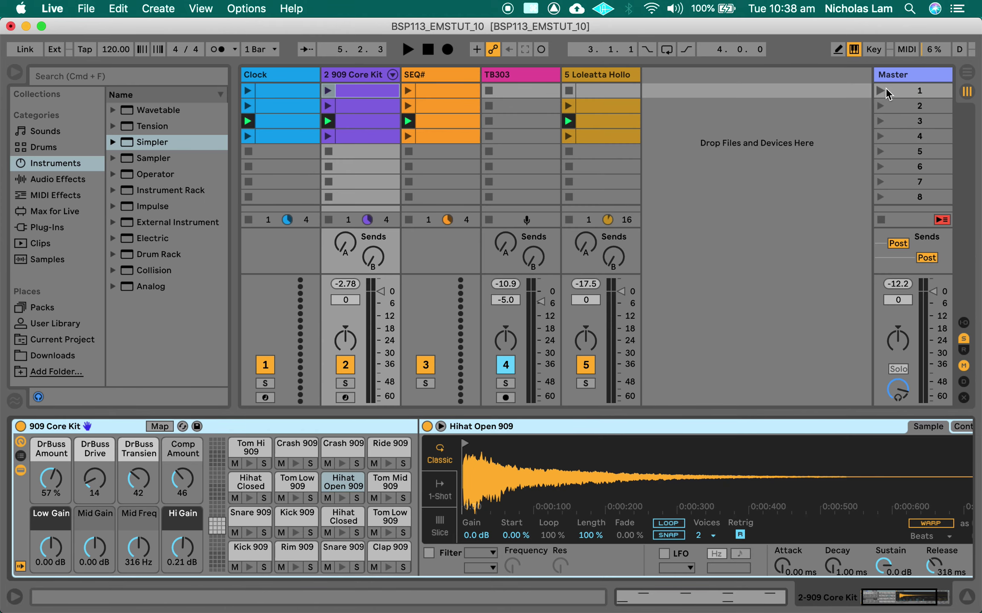
click(884, 91)
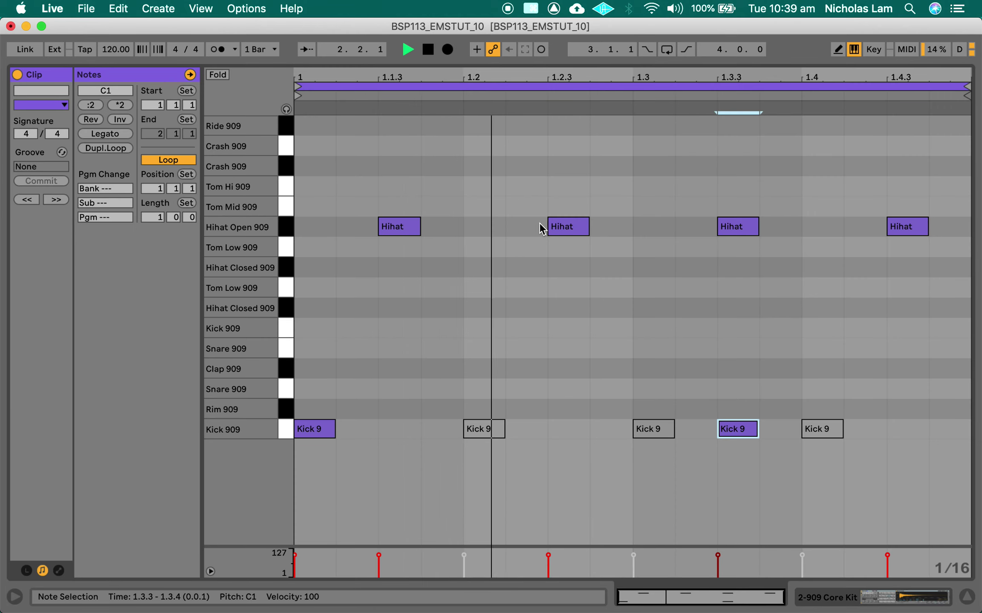
drag(693, 351, 790, 430)
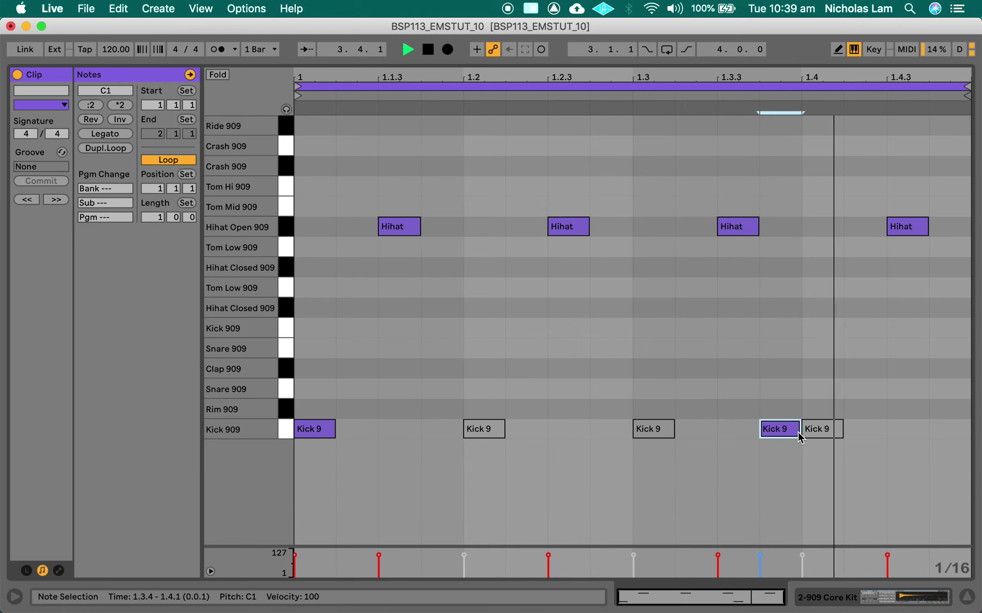
double_click(790, 431)
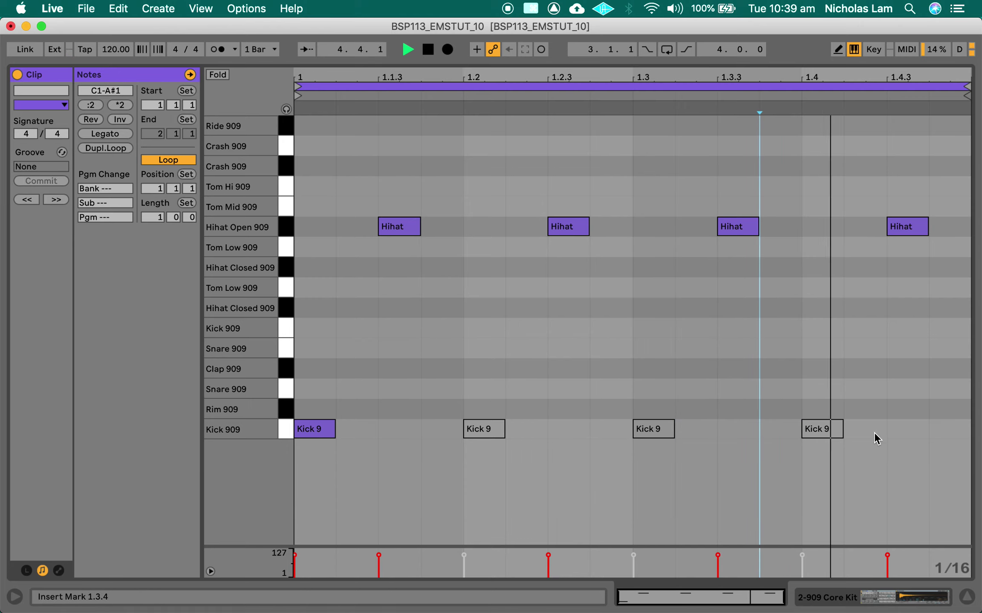
- Return to the session clip grid, stop playback and select scene 1
key(shift+Tab)
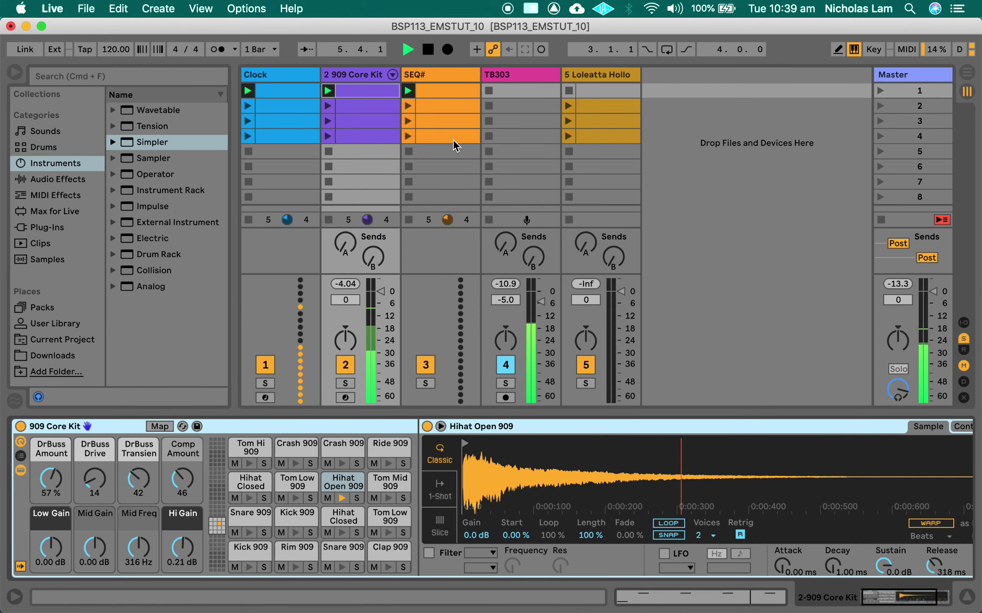
key(space)
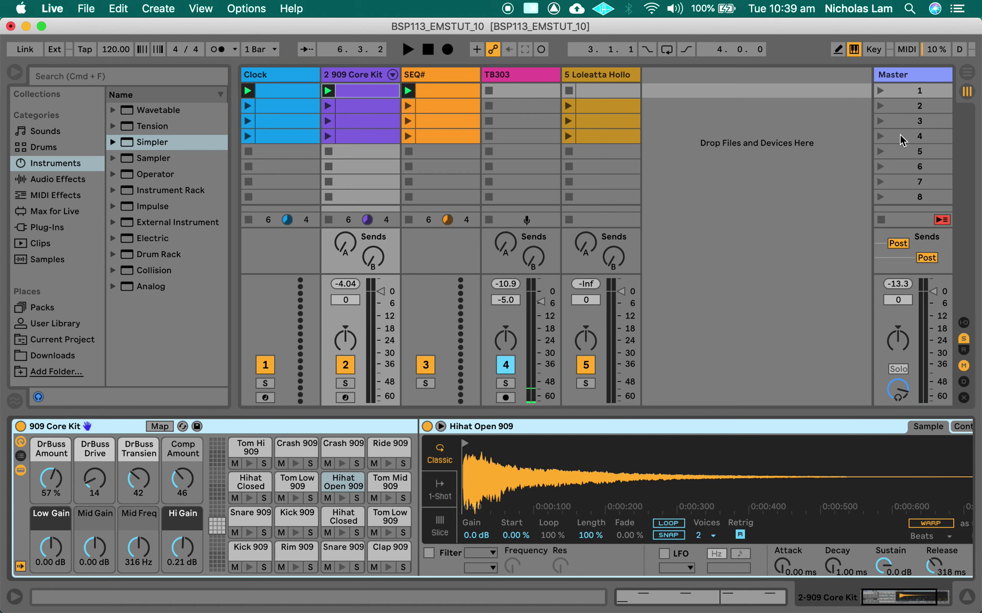
click(900, 91)
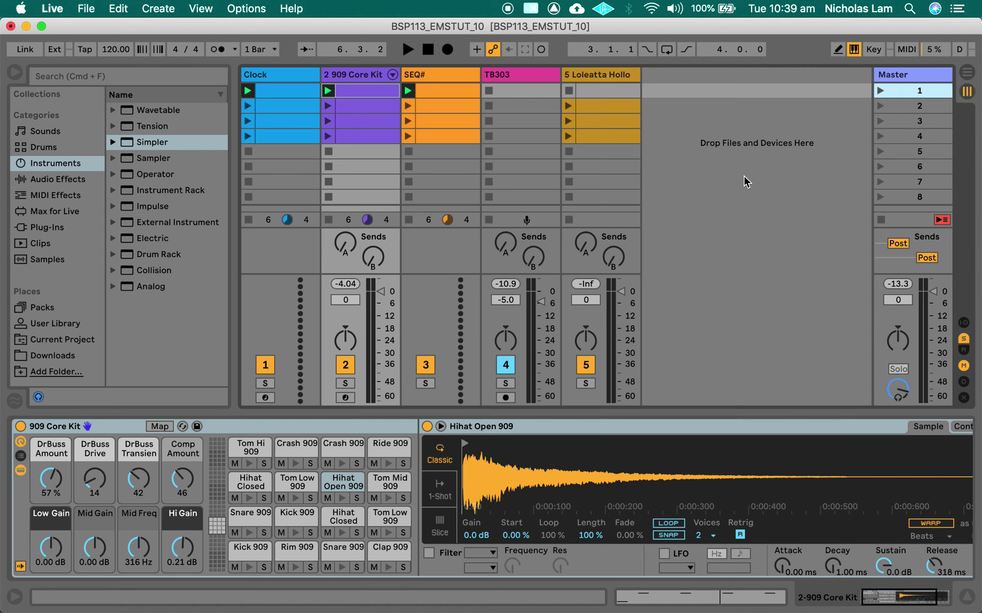
- In Link/MIDI preferences, set Sync to Off for the Akai MPD26 Port 1 input and IAC Driver Bus 1 output
key(super+comma)
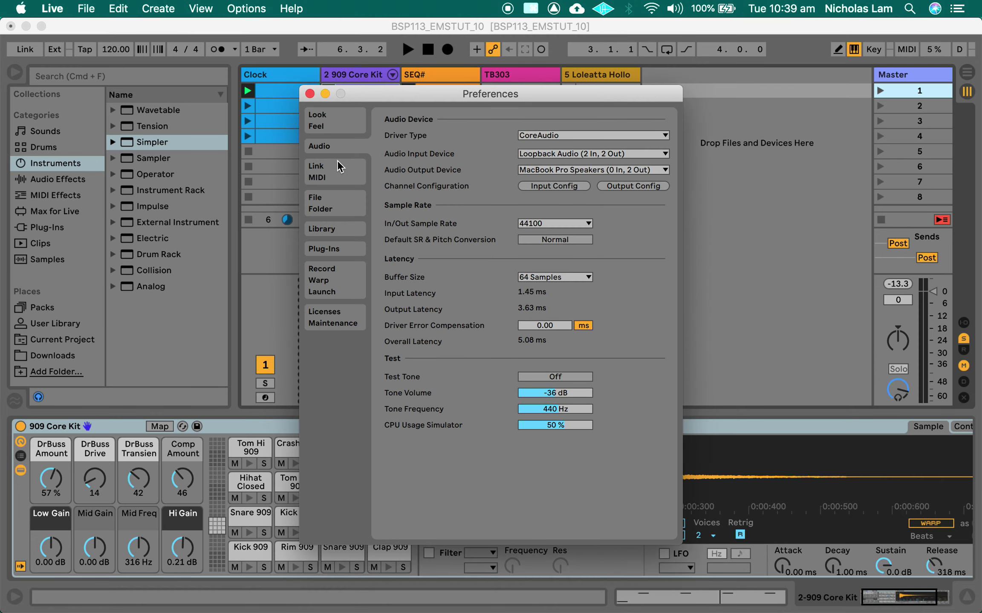
click(342, 178)
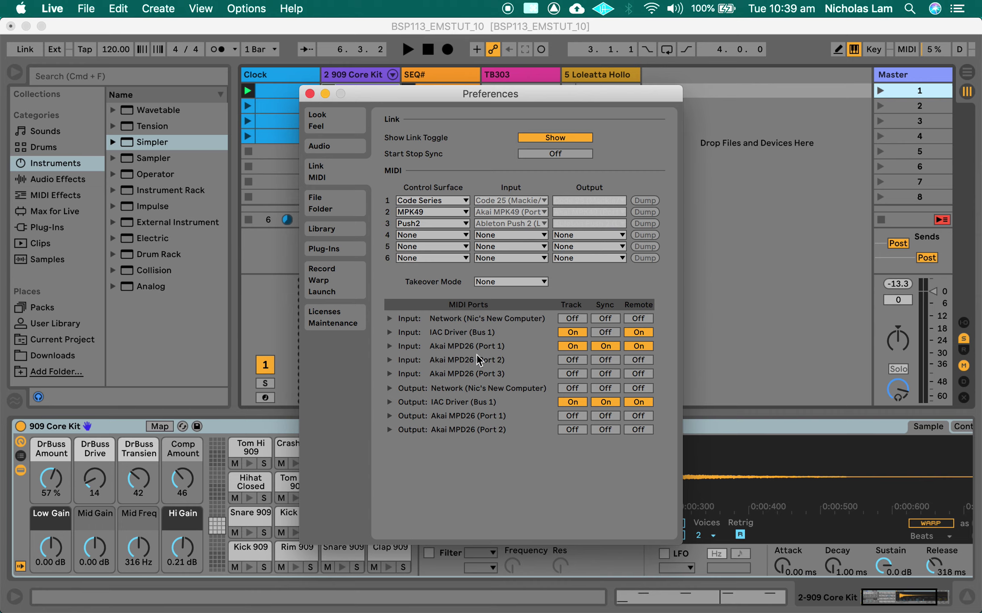
click(611, 346)
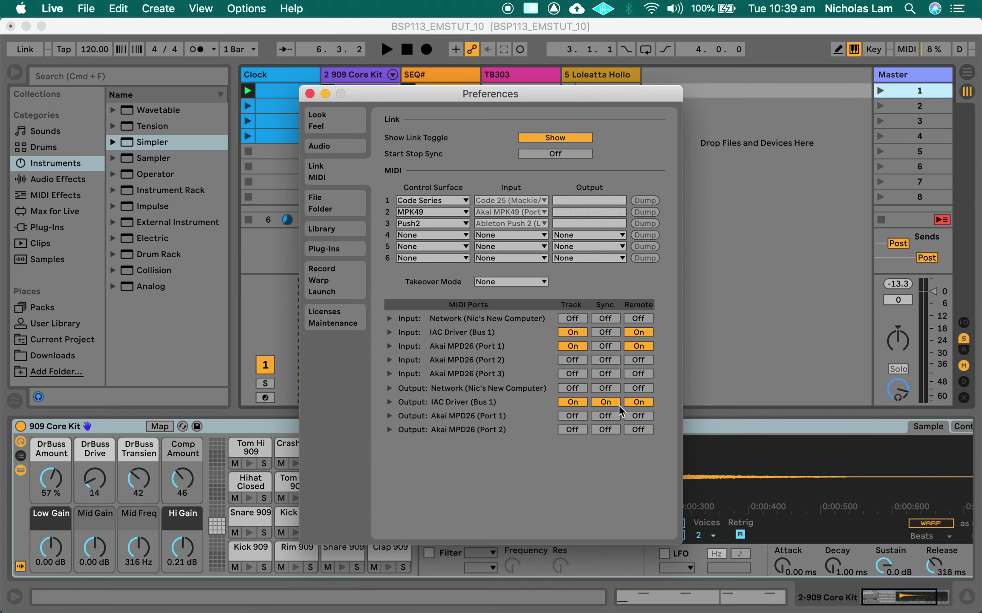
click(611, 403)
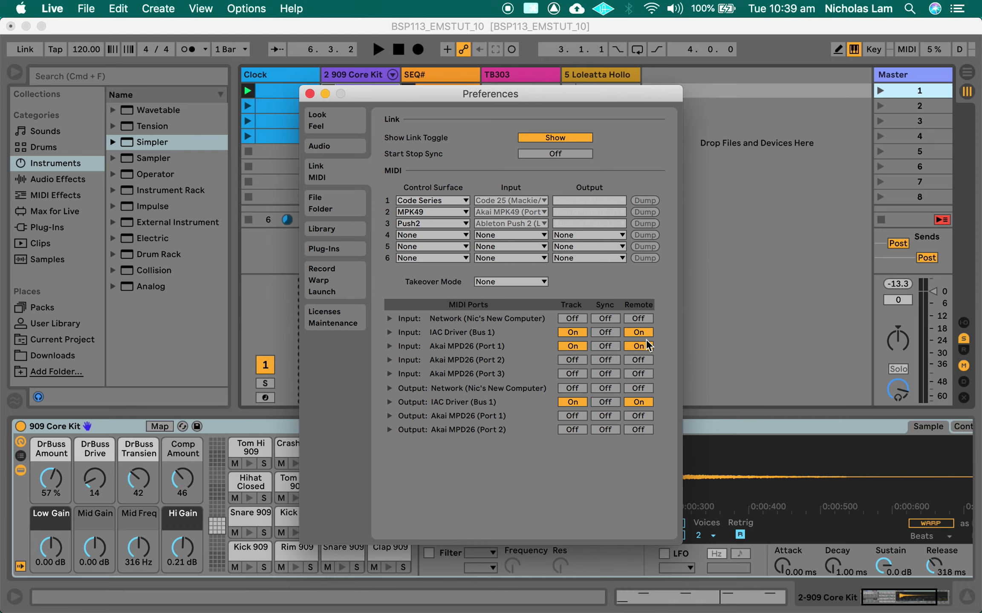
- Close Preferences and, in MIDI Map mode, assign scene launch buttons 1–4 to MPD26 pads C1–D#1 on channel 10
click(310, 93)
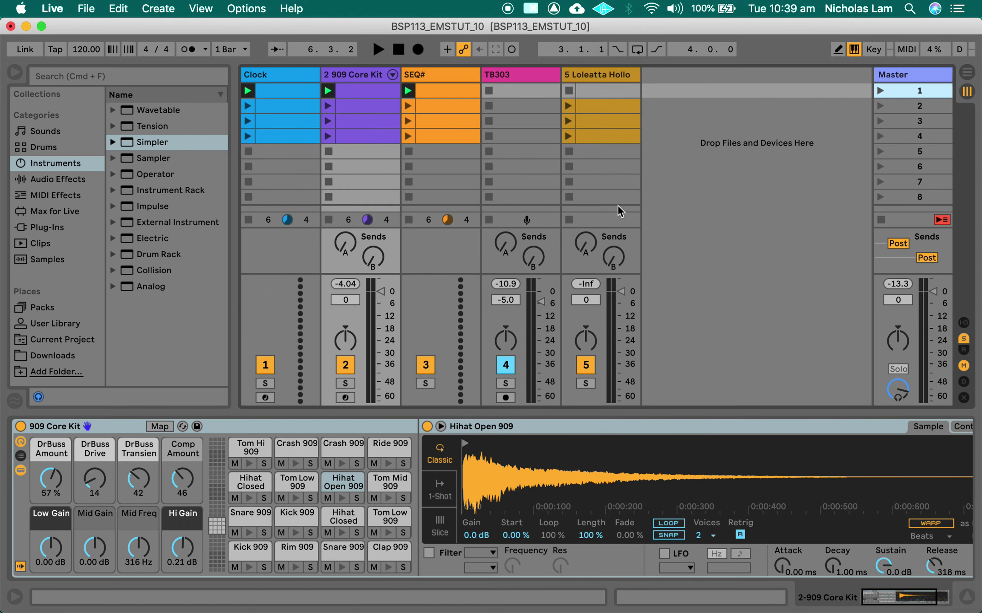
click(905, 51)
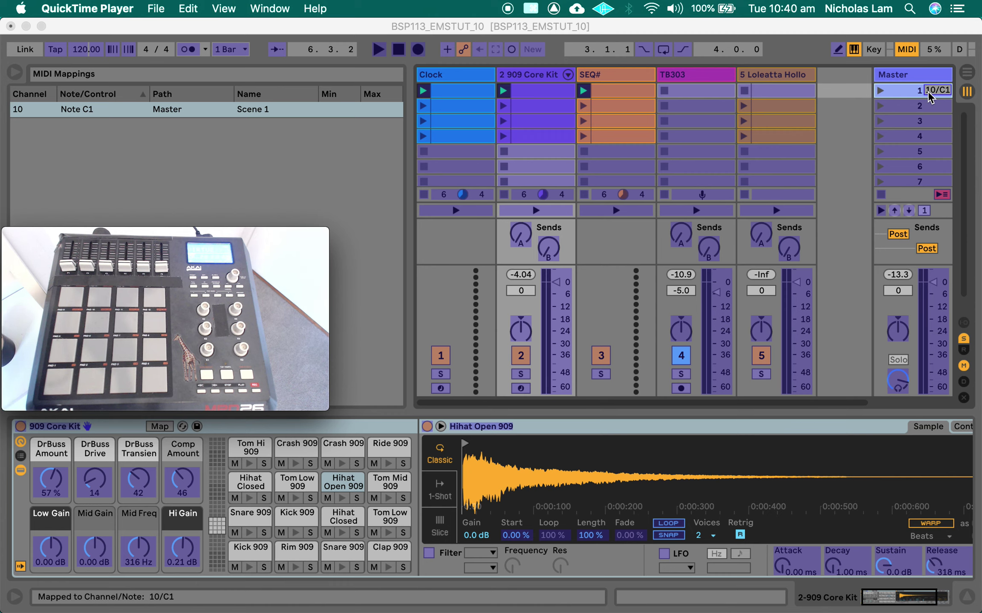
click(920, 107)
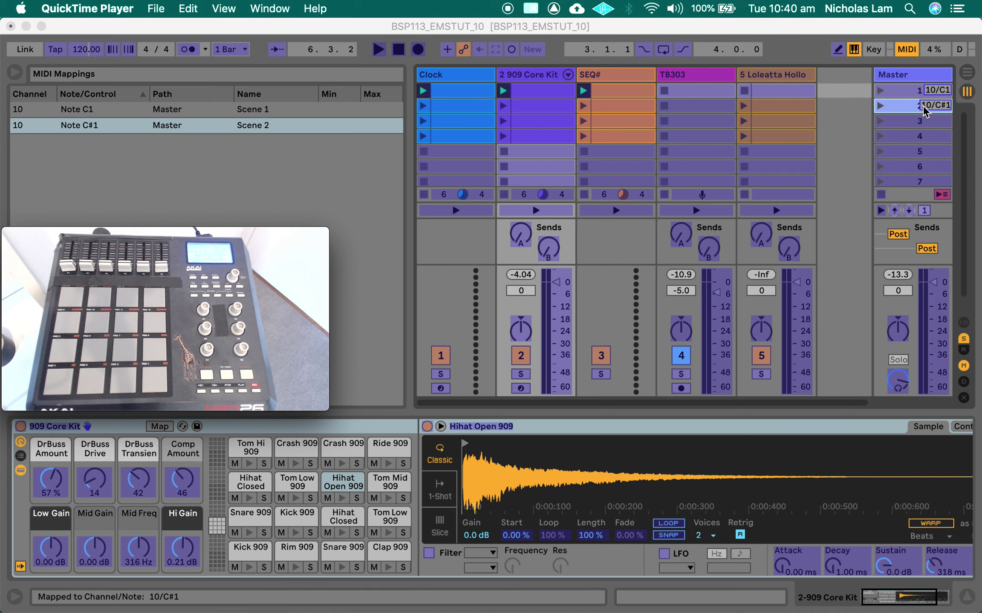
click(925, 122)
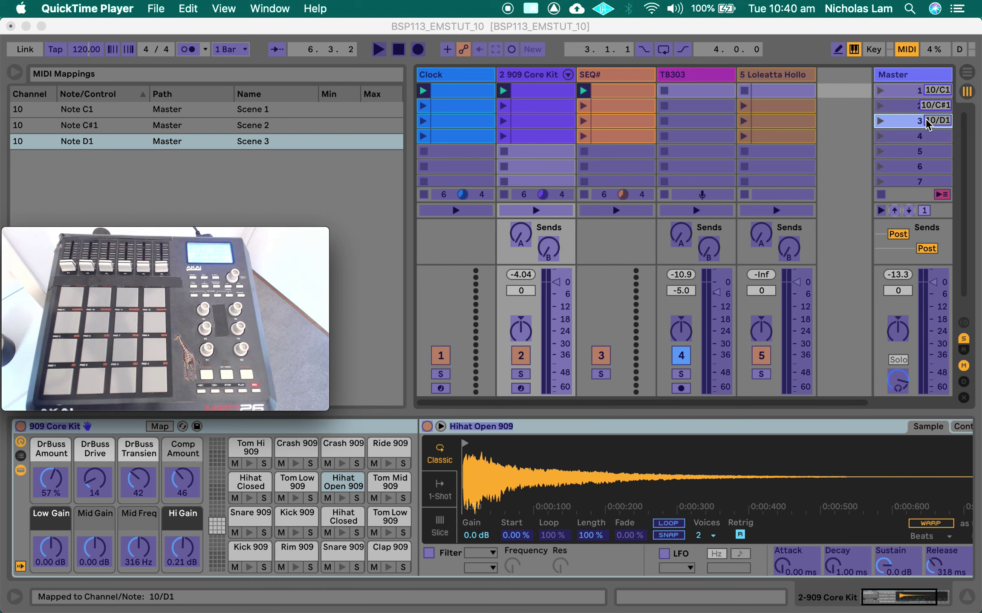
click(940, 140)
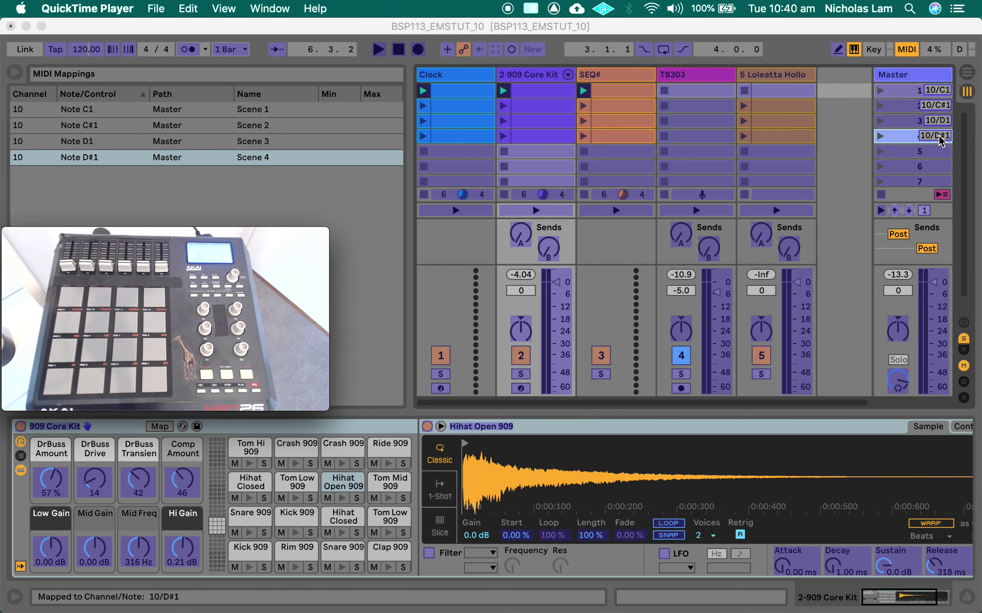
click(908, 52)
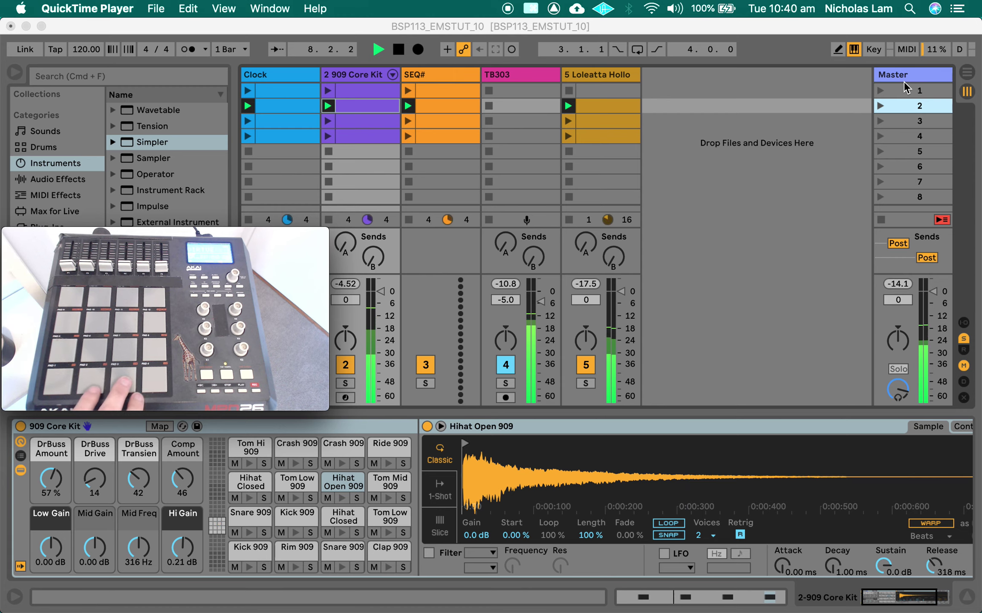
- Move the scene selection down to scene 3 and stop playback after the pad-fired scenes play
key(Down)
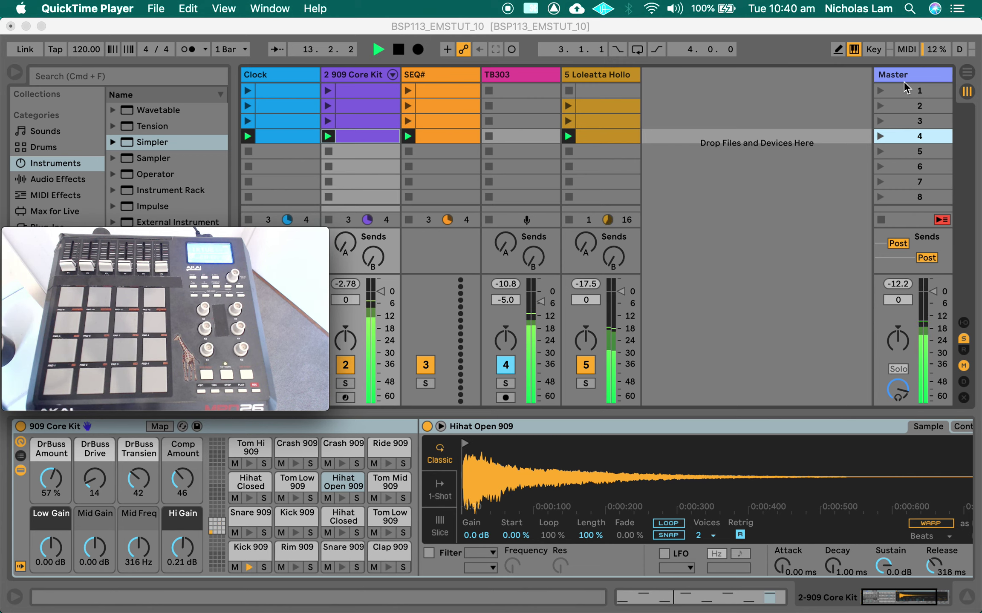
click(710, 225)
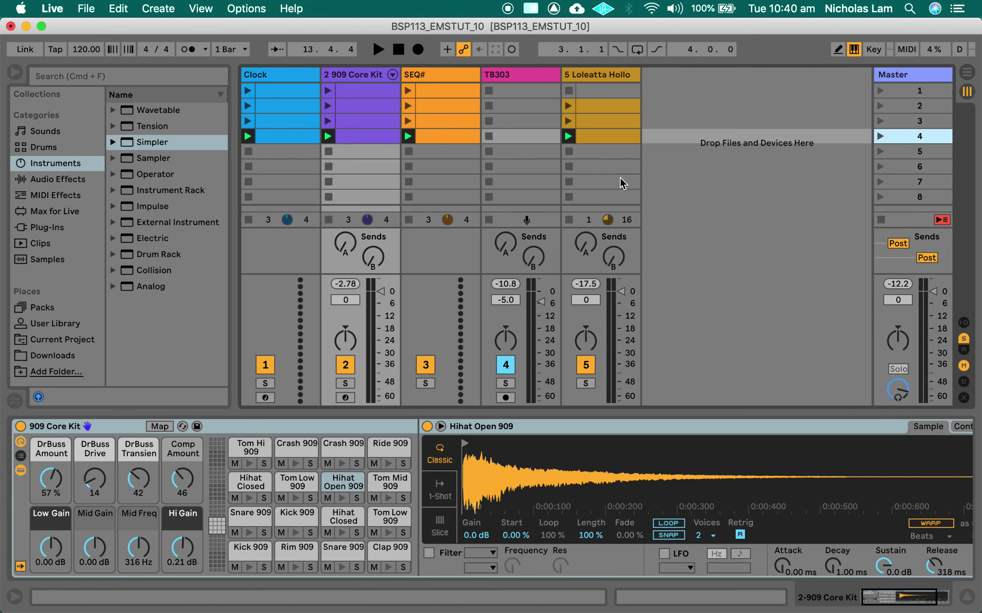
- Edit the 909 Core Kit clip's notes, adding closed hi-hat and claps on beats 2 and 4, then switch to VCV Rack
double_click(372, 141)
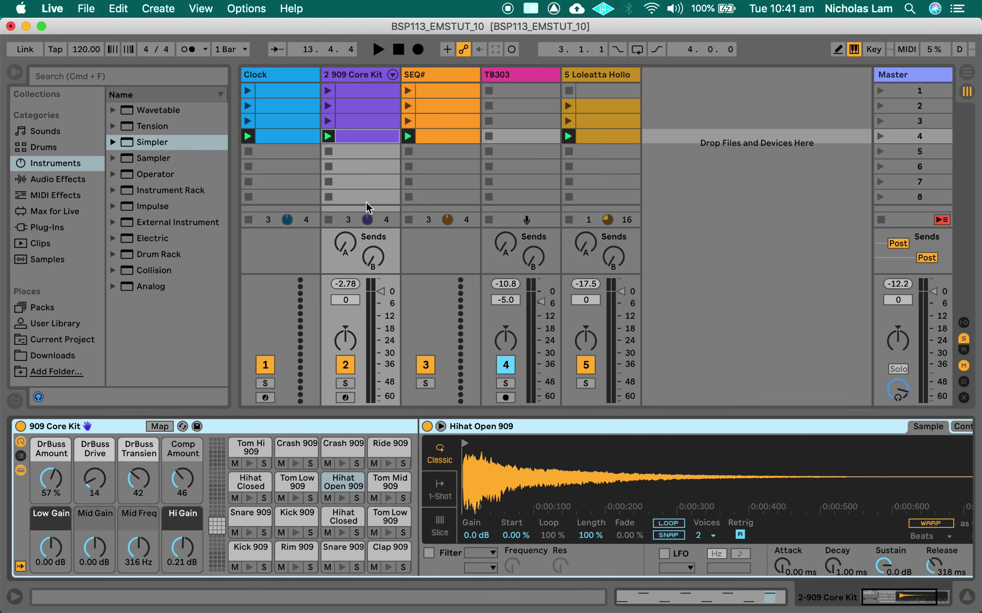
click(353, 108)
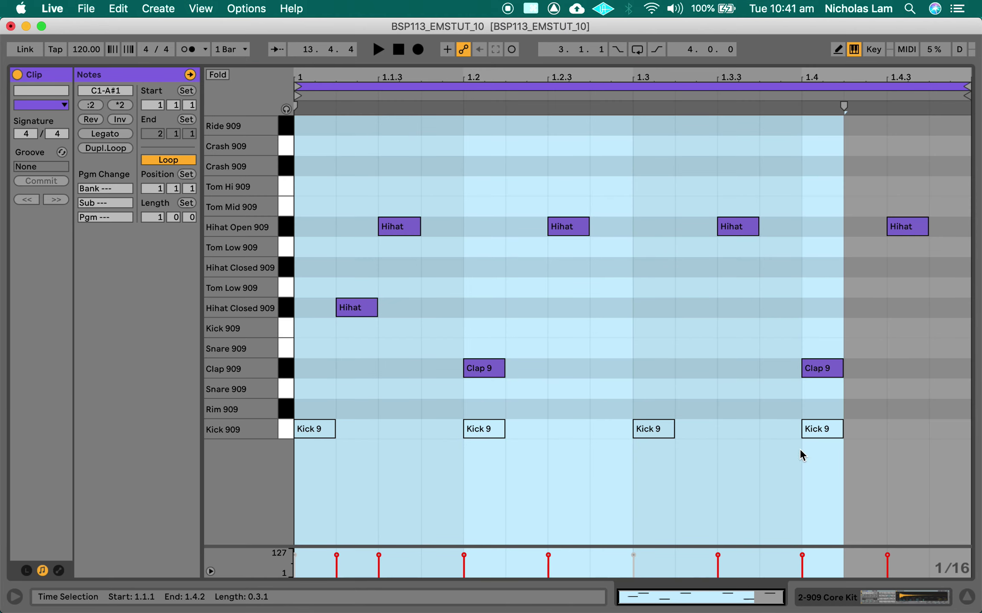
drag(887, 462, 234, 401)
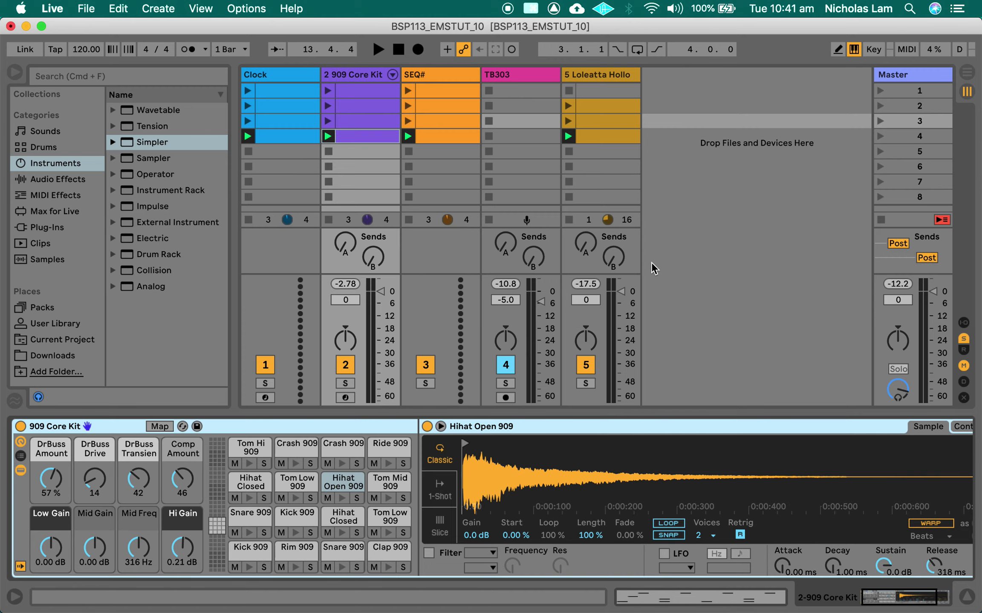
key(super+Tab)
key(super+Tab)
key(super+Tab)
key(super+Tab)
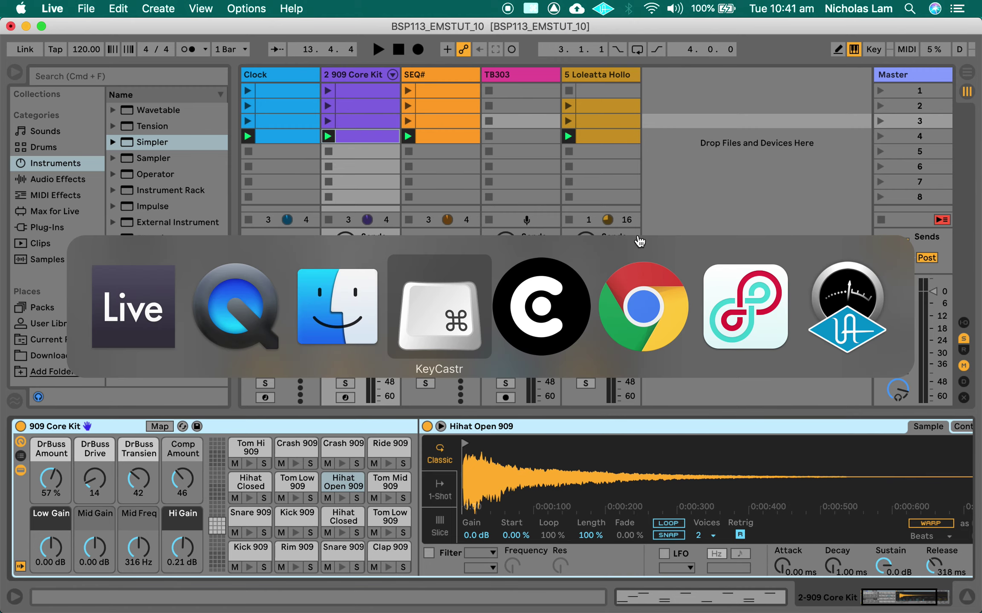
- Scroll the VCV Rack patch to show the BASS module, sequencer, mixer and AUDIO-8, and focus the window
scroll(371, 516, down, 2)
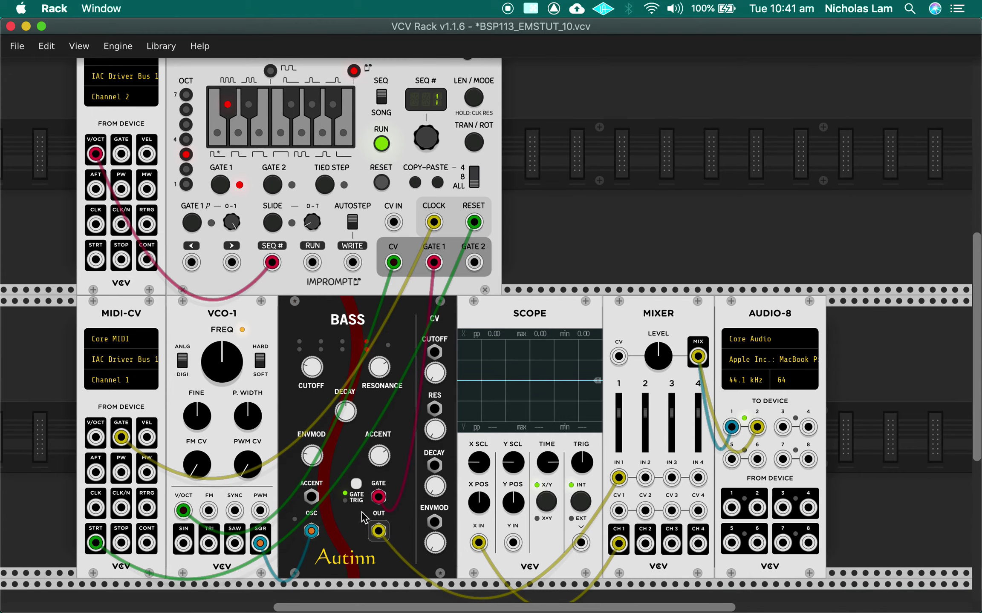
scroll(364, 518, down, 3)
key(super+Tab)
key(super+Tab)
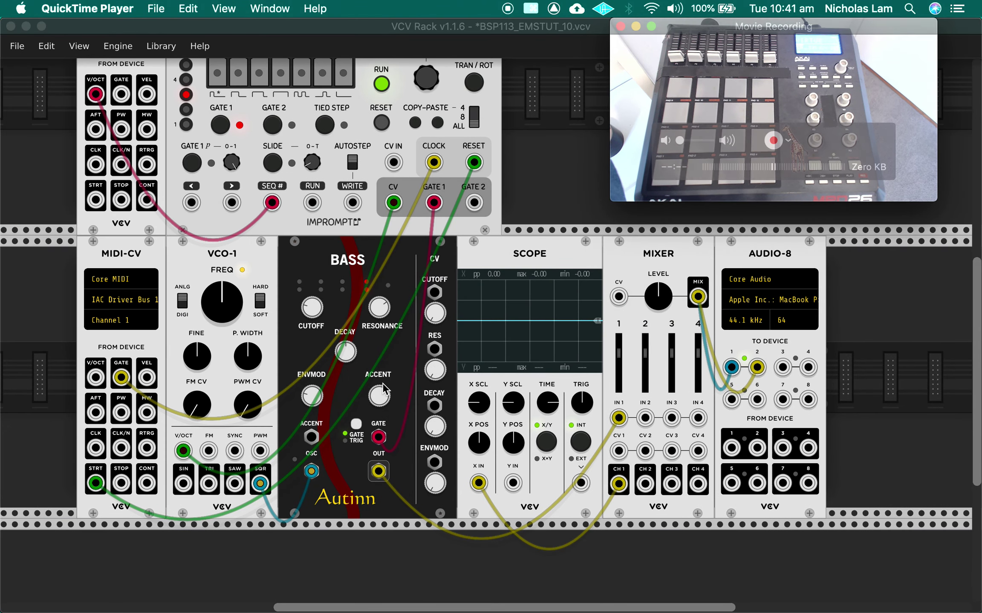
scroll(353, 380, up, 1)
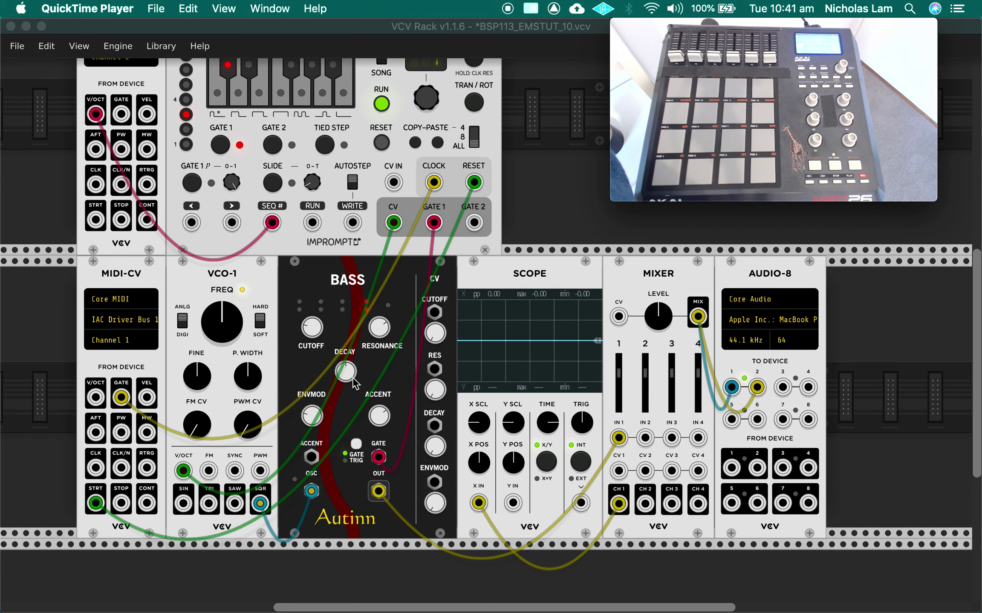
scroll(352, 380, up, 3)
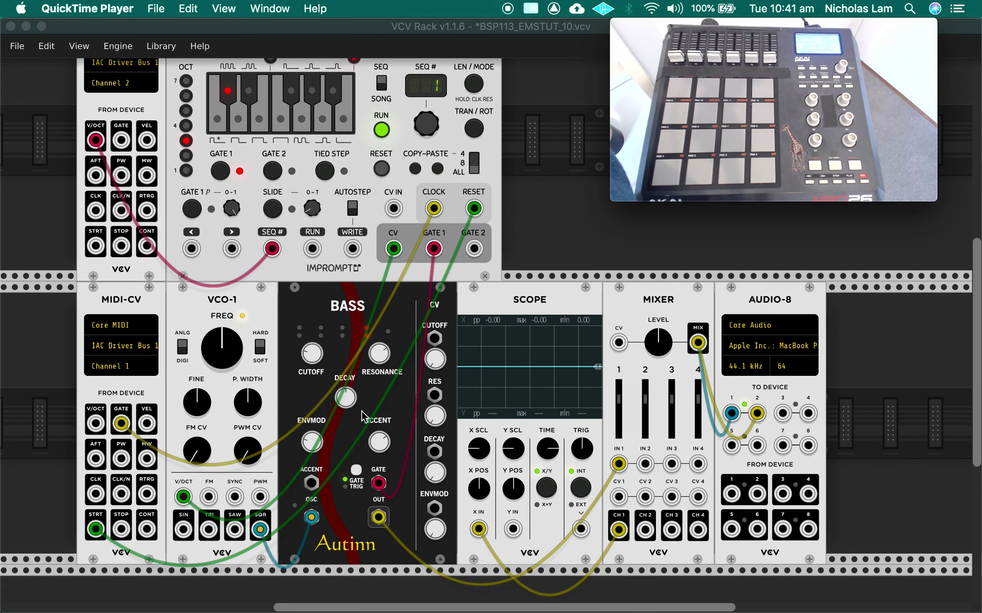
drag(774, 22, 776, 63)
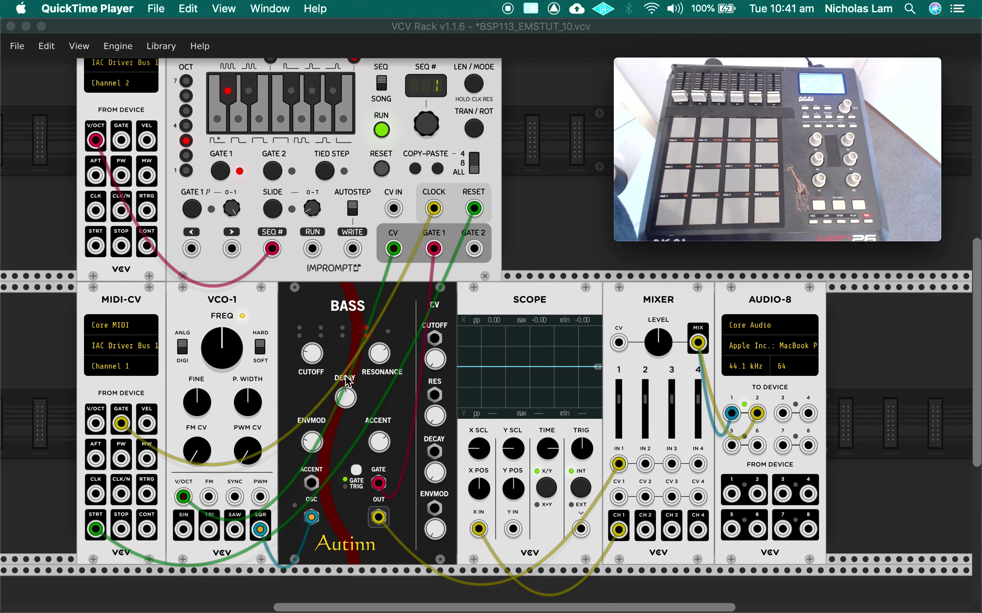
mouse_move(723, 209)
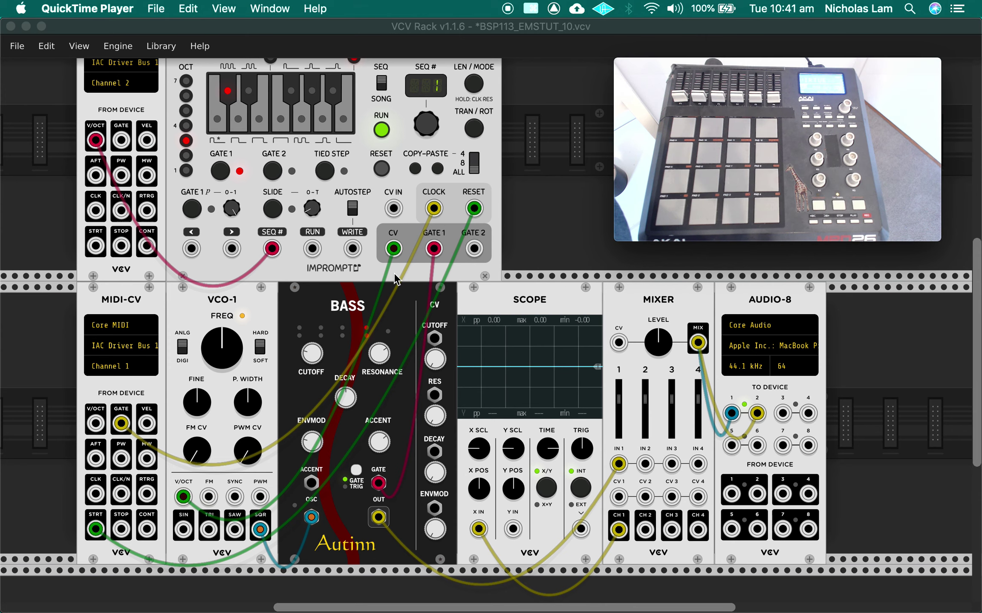
click(76, 434)
- Search the module browser for 'midi' and add the MIDI-MAP module beside the PHRASE-SEQ-16
scroll(91, 442, left, 2)
scroll(91, 442, left, 10)
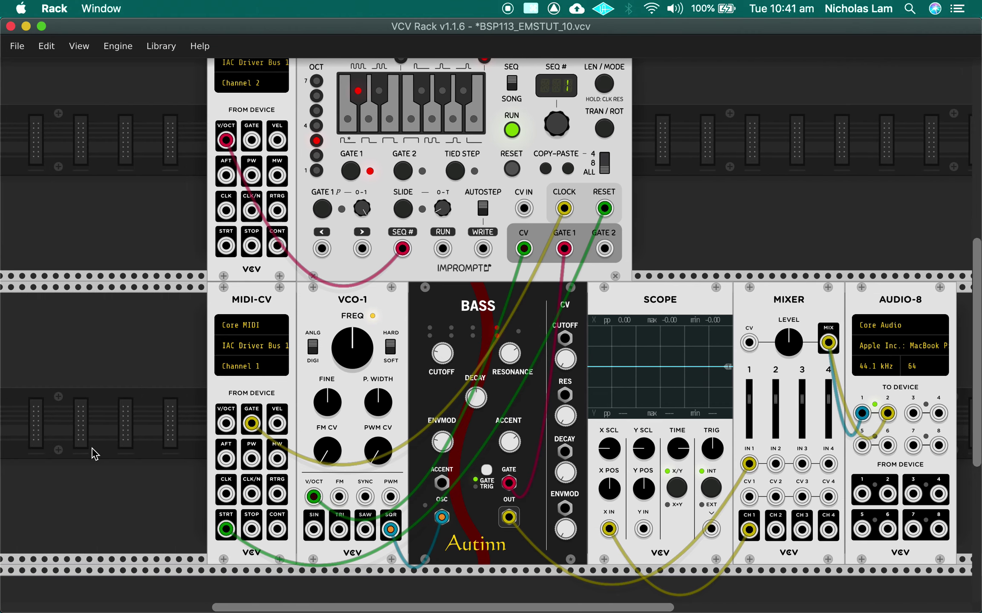
right_click(149, 421)
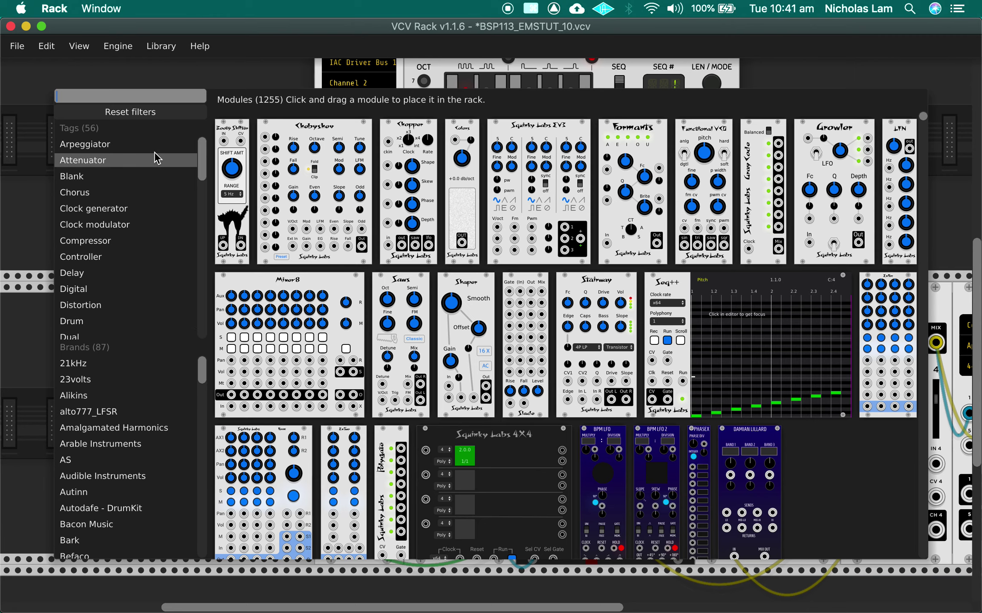
text(midi)
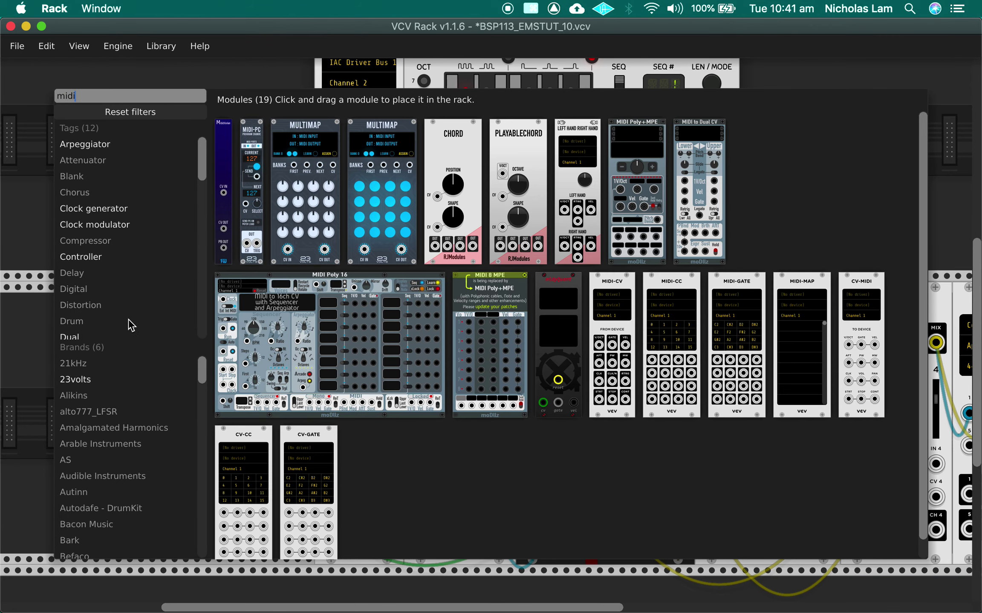
drag(202, 377, 202, 537)
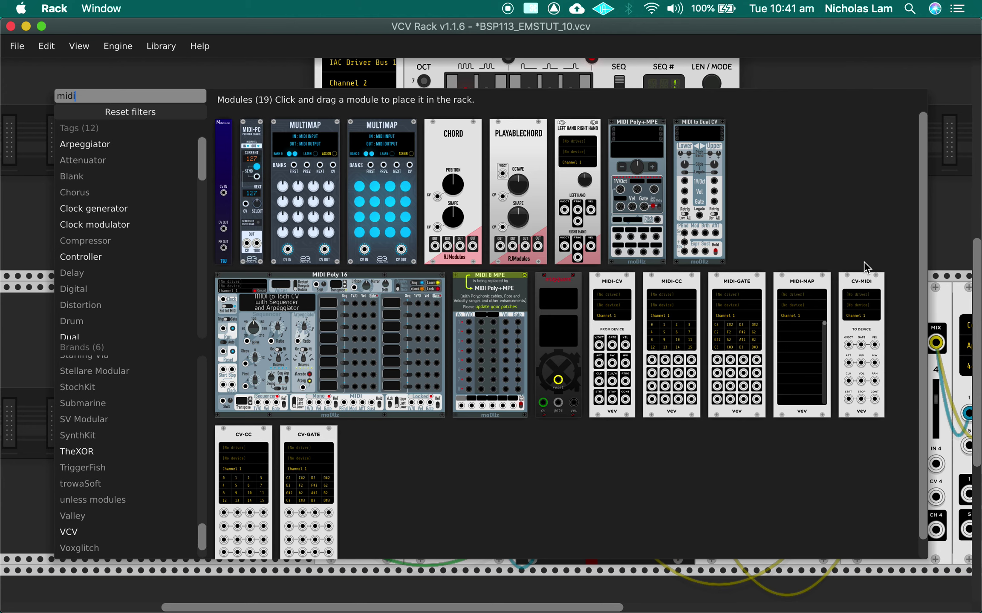
click(795, 307)
- Drag the MIDI-MAP module down to the lower row, left of the bass MIDI-CV
scroll(762, 245, up, 4)
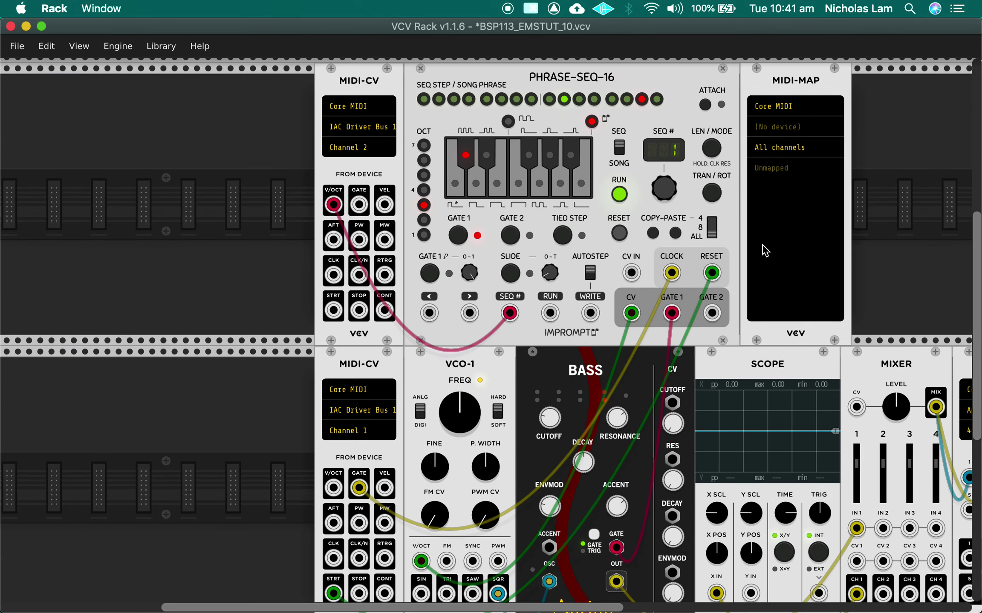
drag(799, 90, 288, 445)
scroll(291, 441, down, 4)
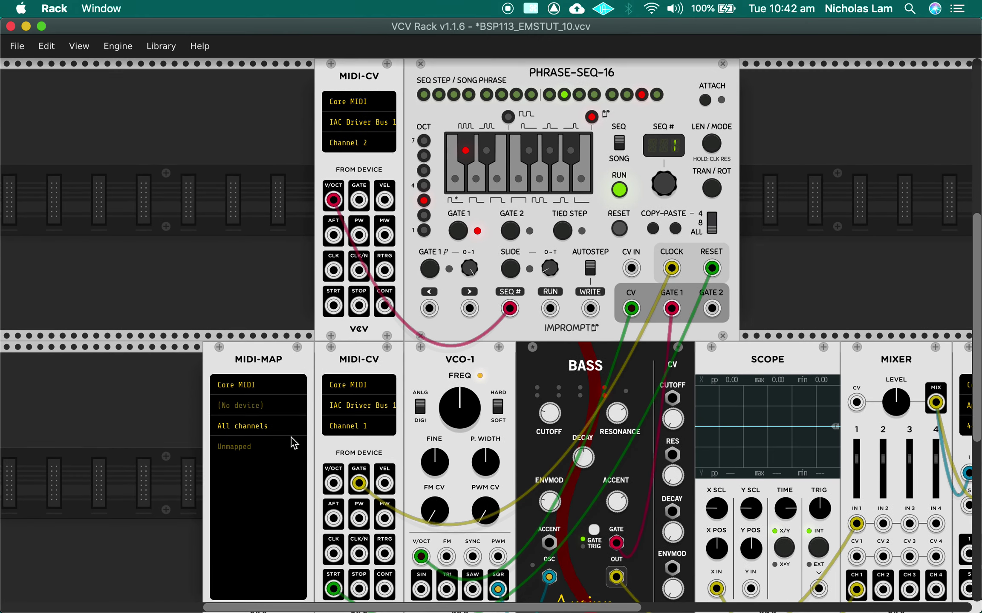
scroll(294, 443, down, 1)
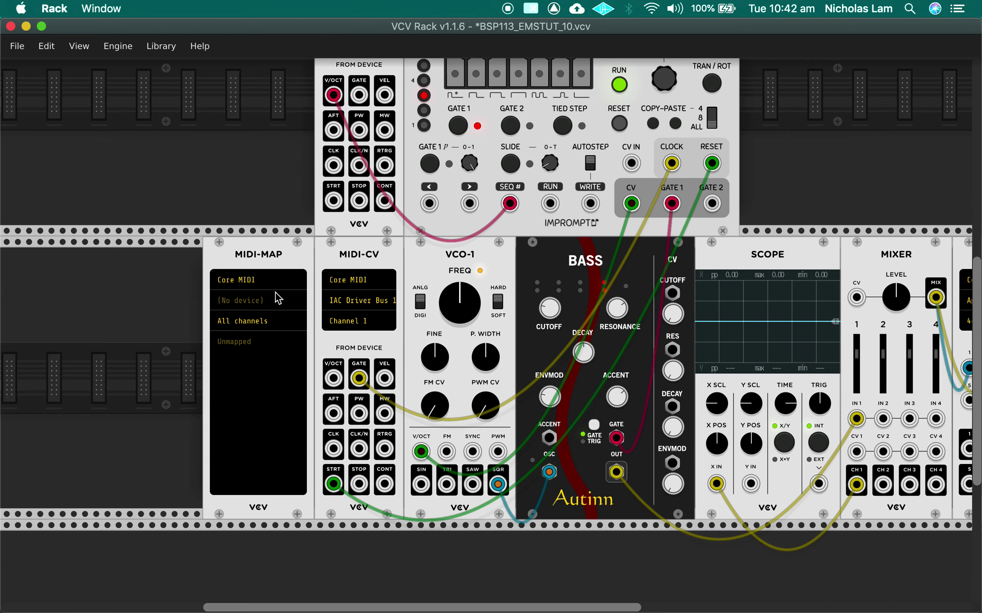
- Set MIDI-MAP's driver to Core MIDI and its input device to Akai MPD26 Port 1
click(265, 282)
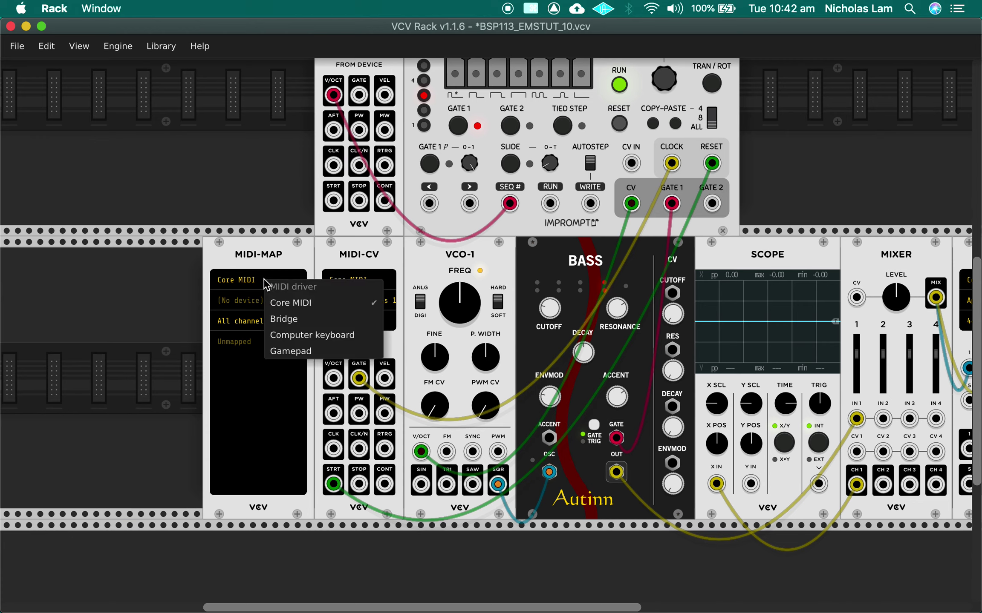
click(336, 301)
click(269, 304)
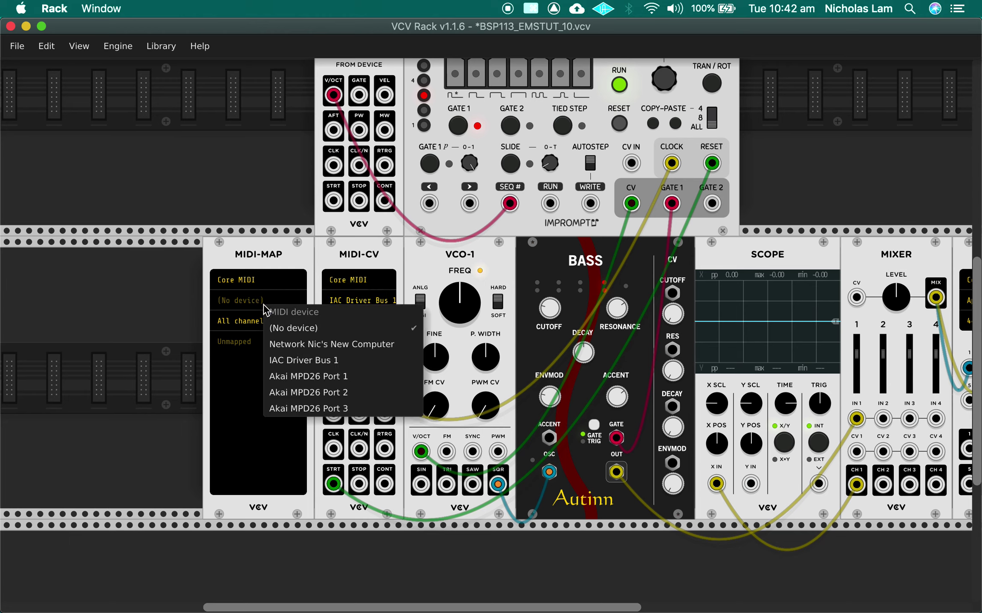
click(373, 380)
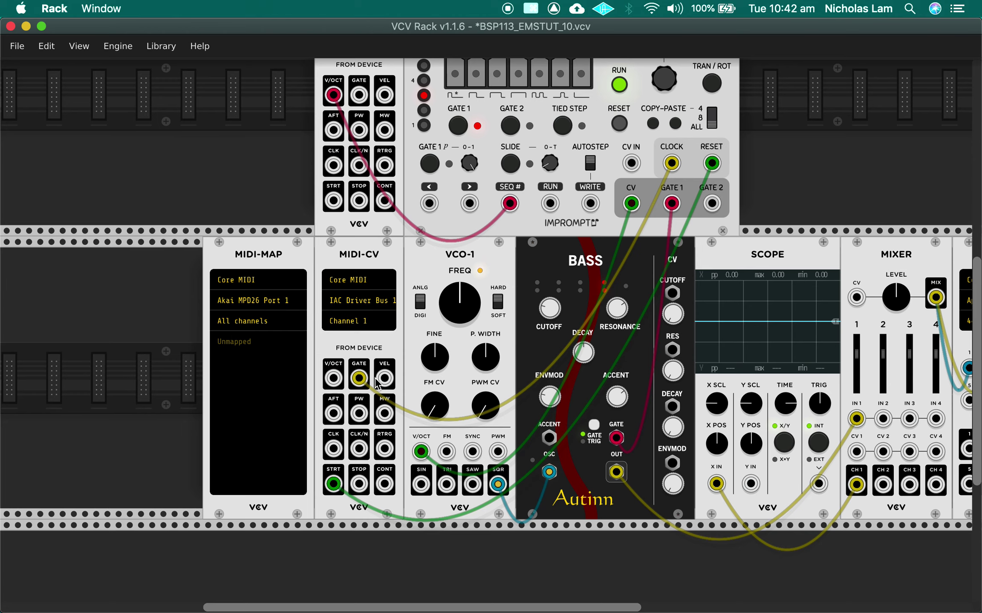
- Map the Bass CUTOFF knob to MPD26 CC16 in a MIDI-MAP slot and cancel the extra pending row
click(251, 343)
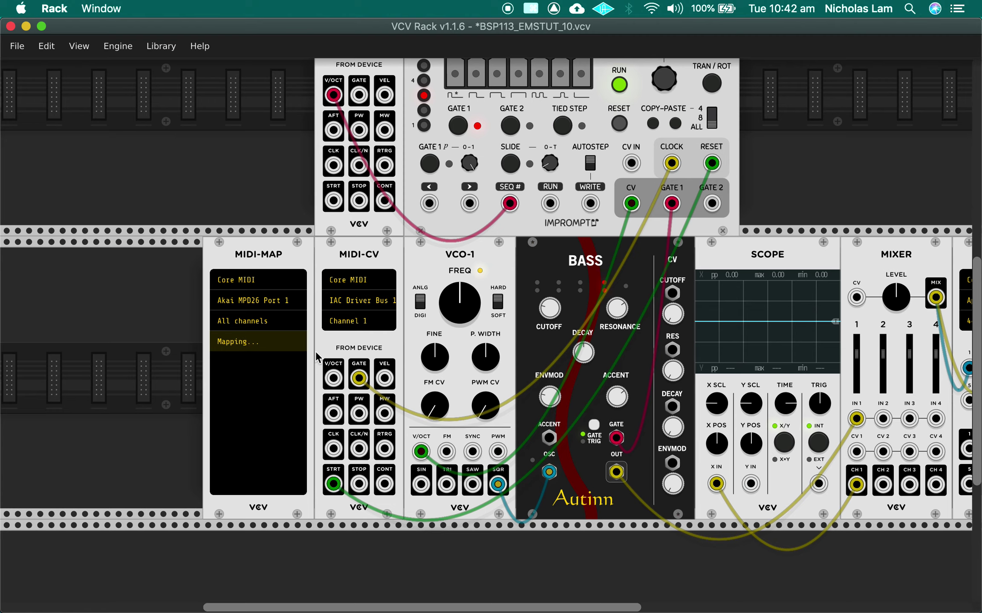
click(552, 310)
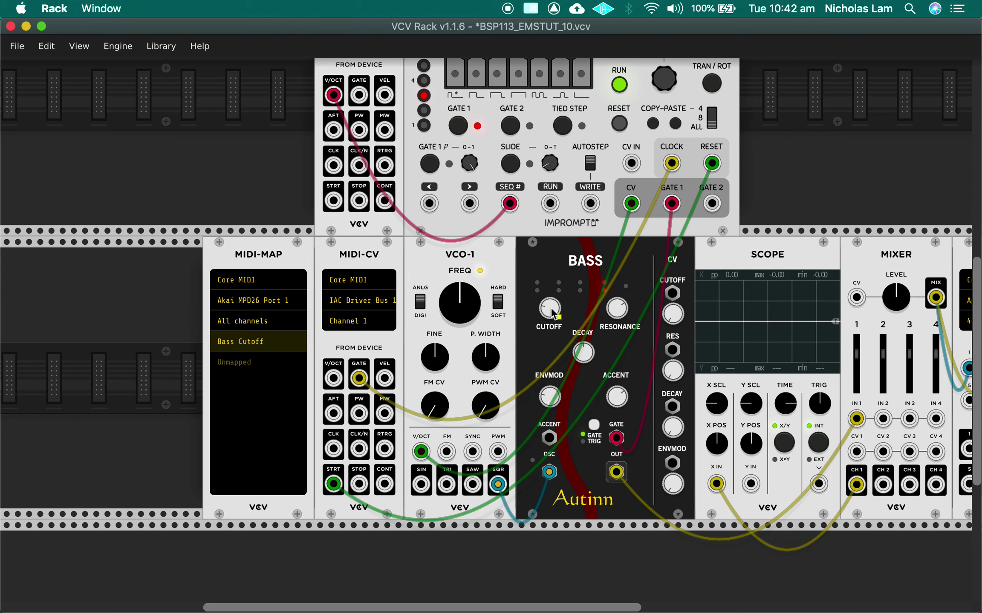
key(super+Tab)
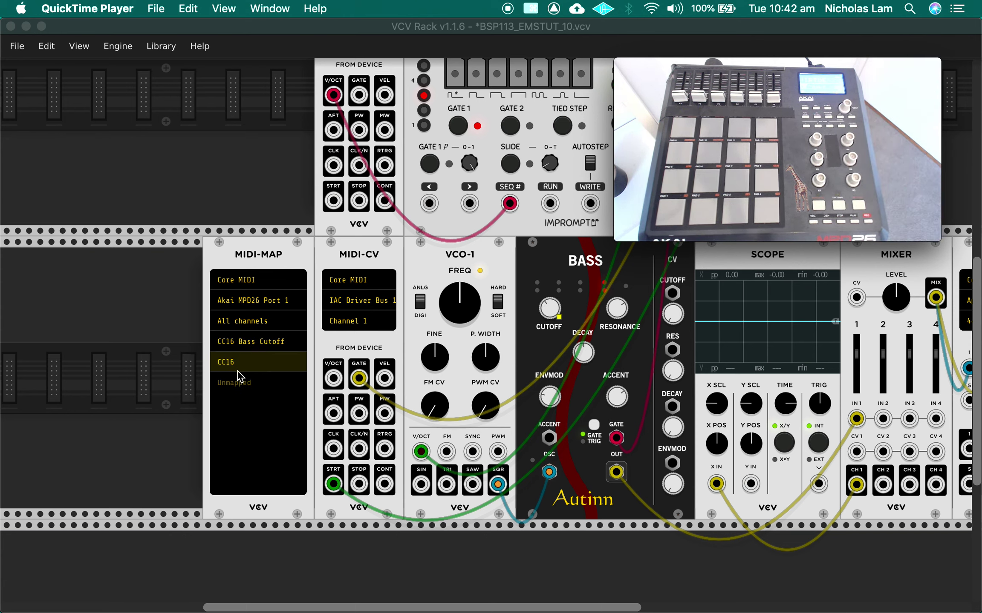
click(272, 380)
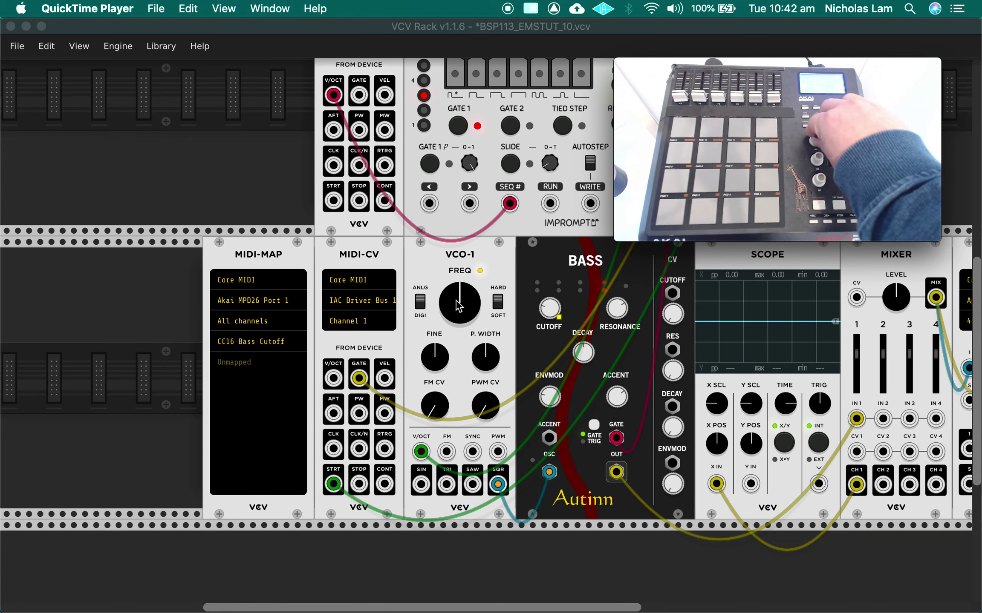
- Play the set and turn the mapped MPD26 knob to hear the Rack bass cutoff respond, then return to Live
click(524, 311)
key(super+Tab)
key(super+Tab)
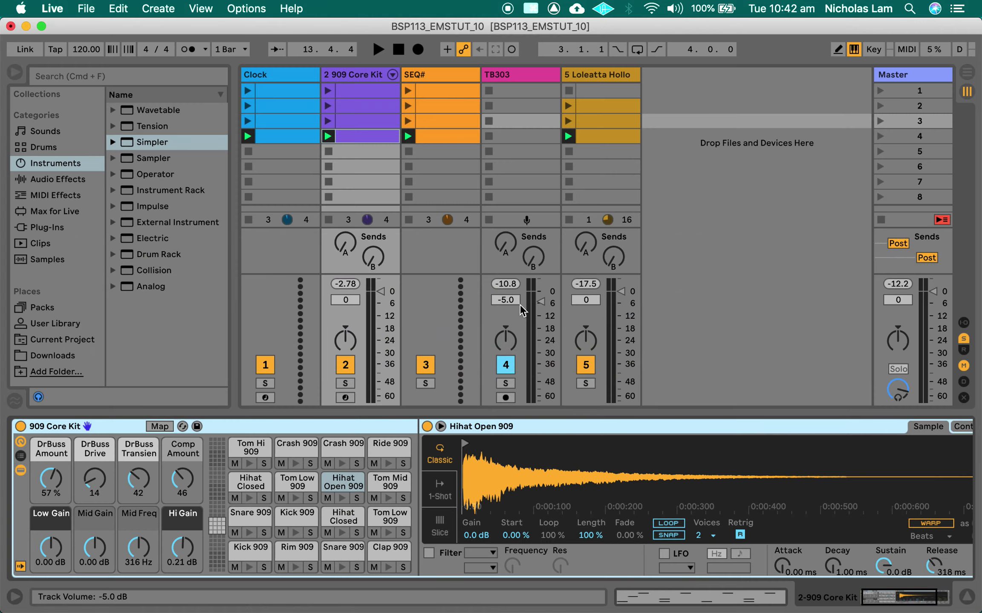
key(super+Tab)
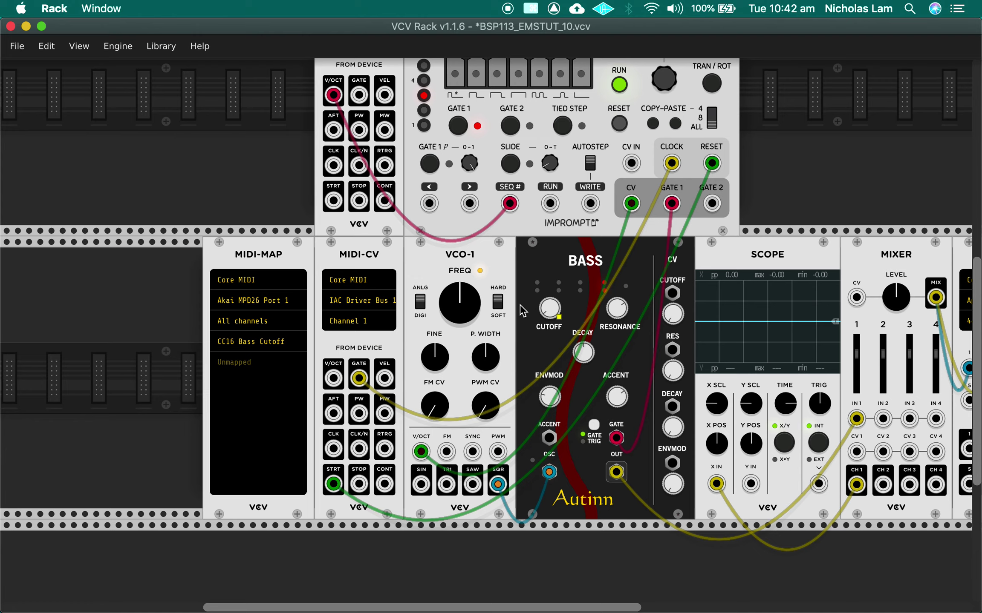
key(super+Tab)
key(super+Tab)
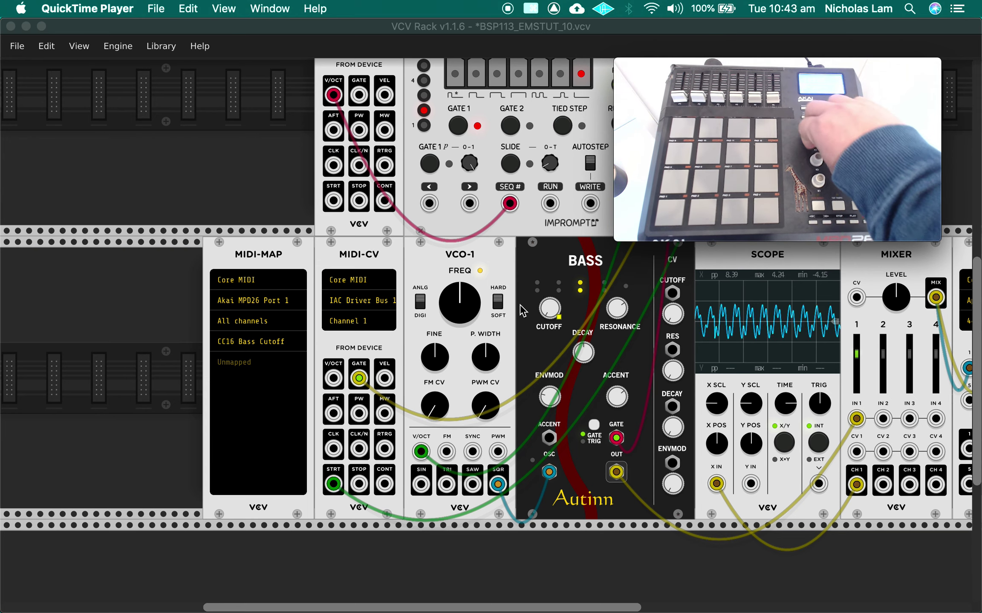
key(super+Tab)
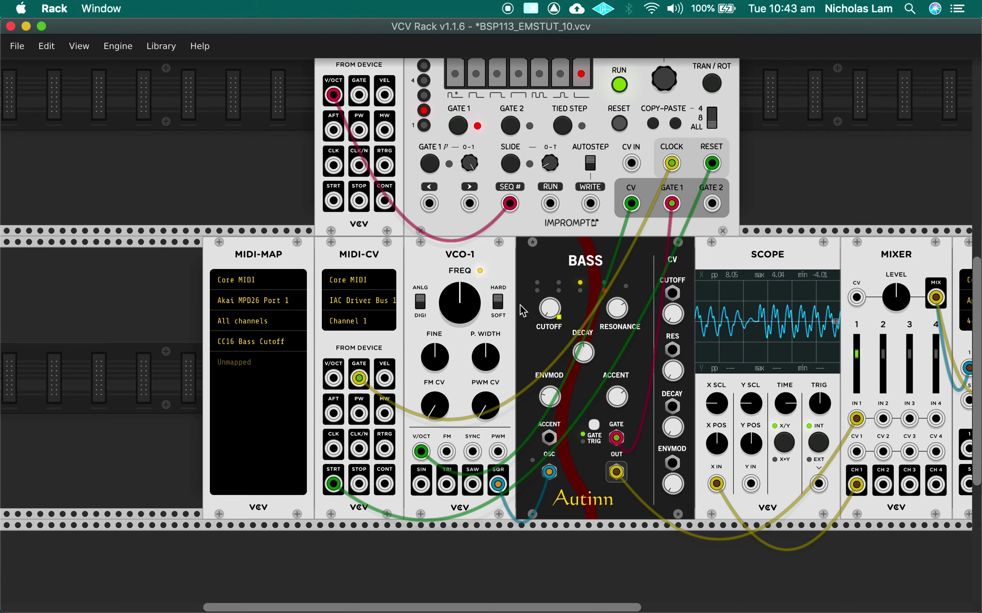
key(super+Tab)
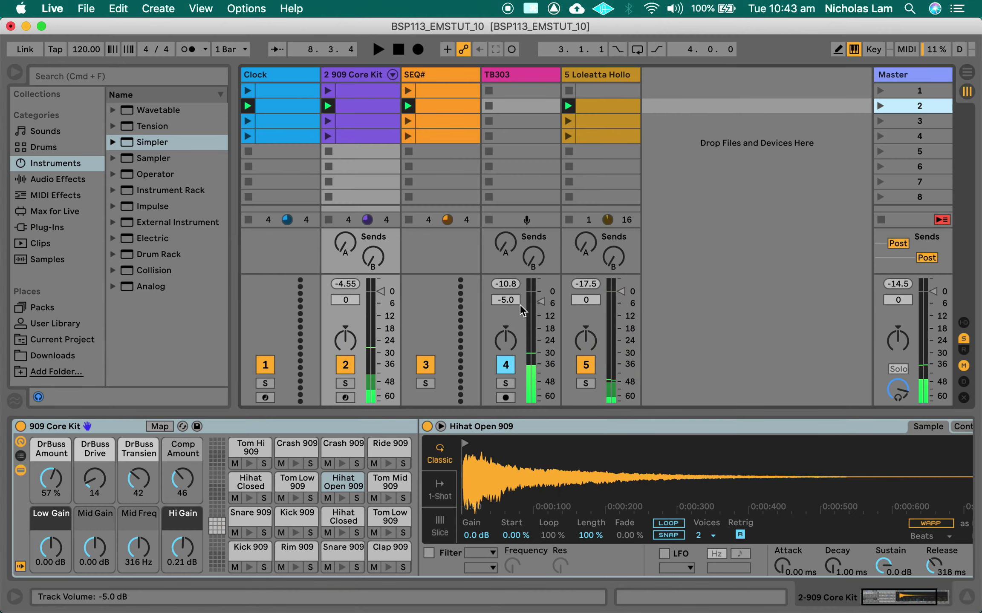
key(super+Tab)
key(super+Tab)
key(super+Tab)
key(Tab)
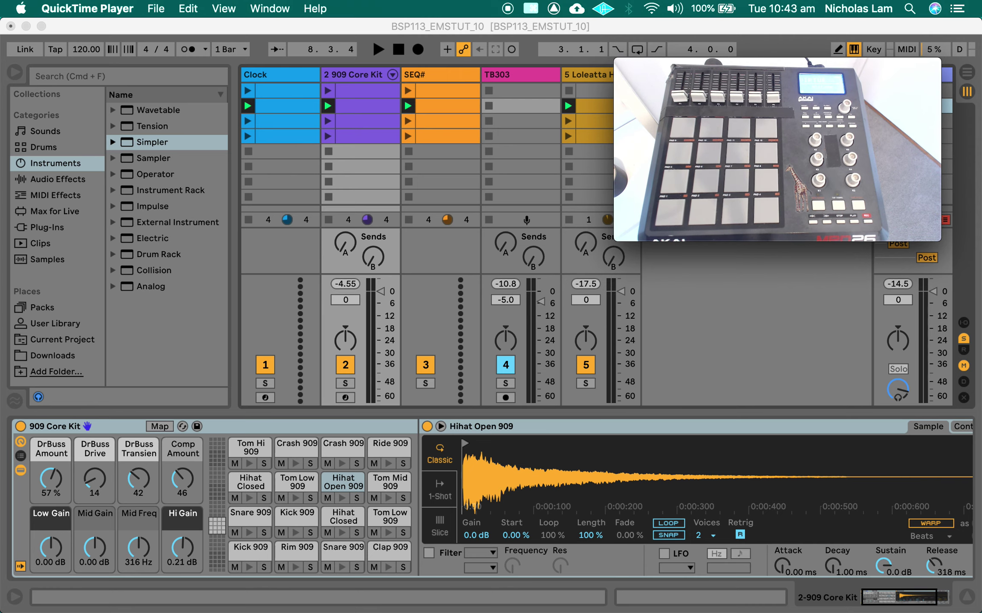
mouse_move(635, 125)
click(433, 46)
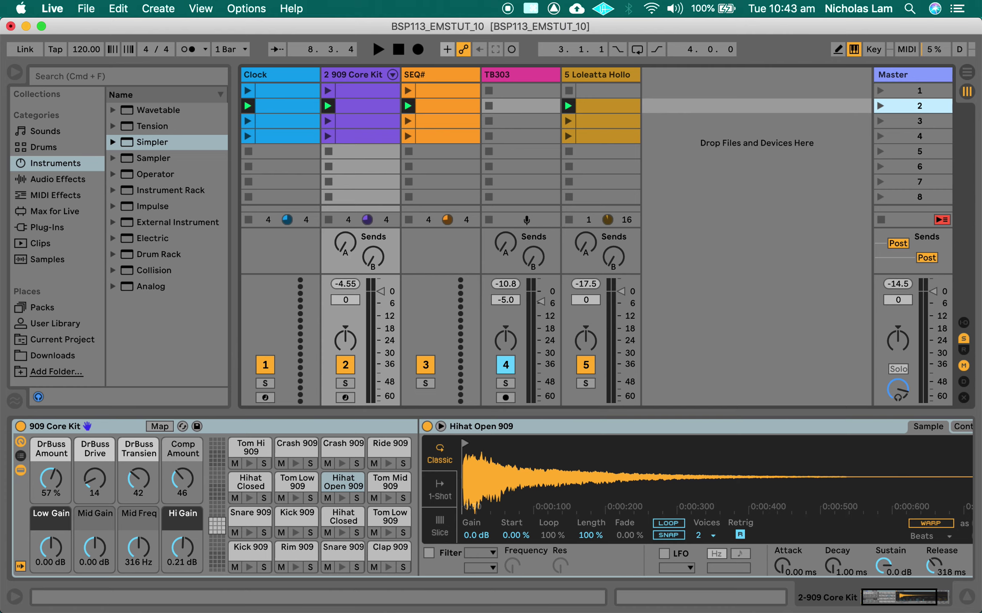
- Turn on MIDI Map mode and select the transport Stop button for assignment to an MPD26 pad
click(906, 49)
click(400, 54)
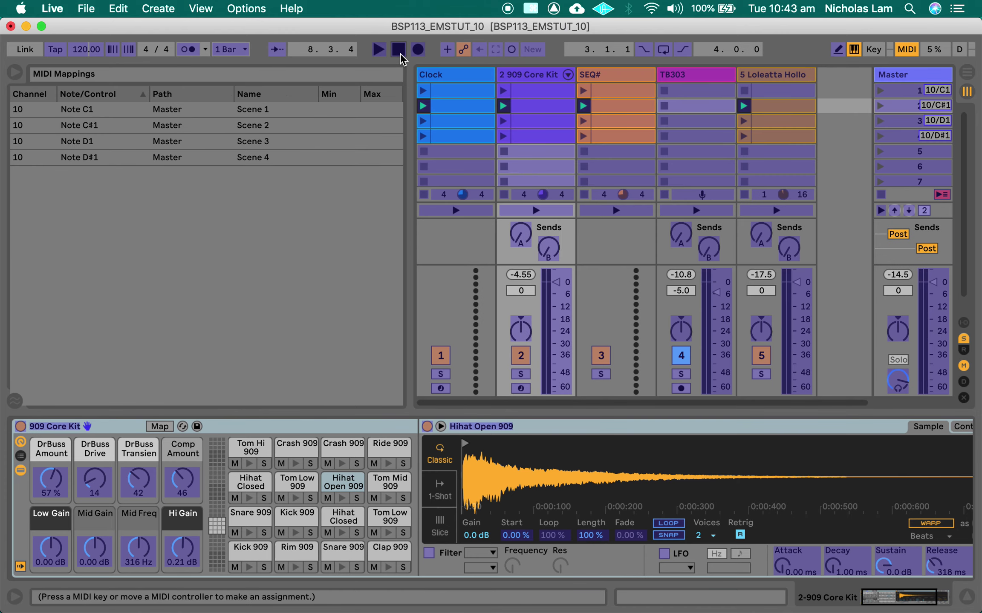
key(super+Tab)
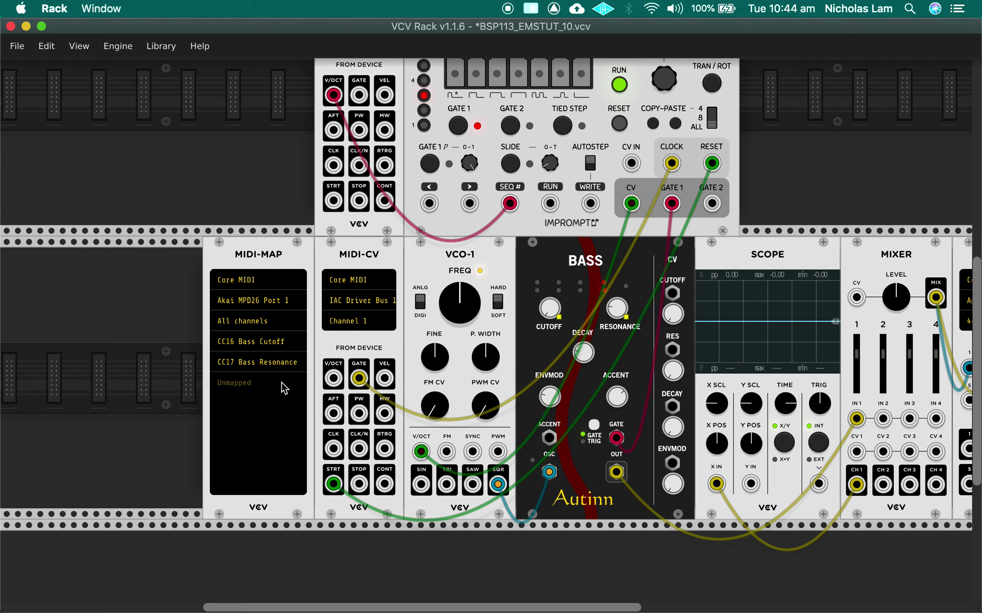
- Bring VCV Rack forward with the bass RESONANCE knob learned to CC17 in MIDI-MAP
key(super+Tab)
- Map the bass DECAY knob to CC15 in MIDI-MAP and remove the extra pending CC15 row
click(249, 385)
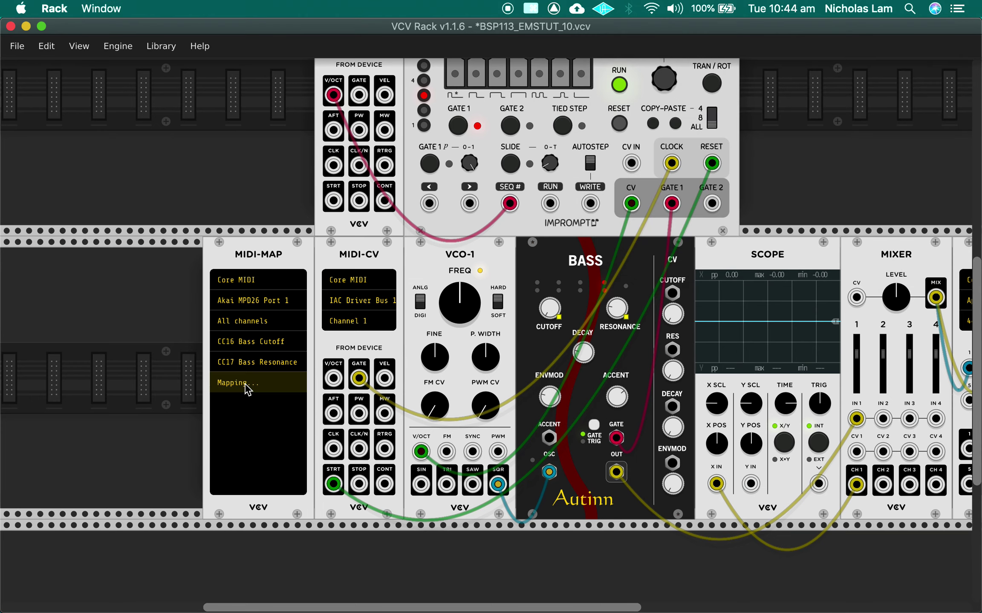
click(581, 353)
key(super+Tab)
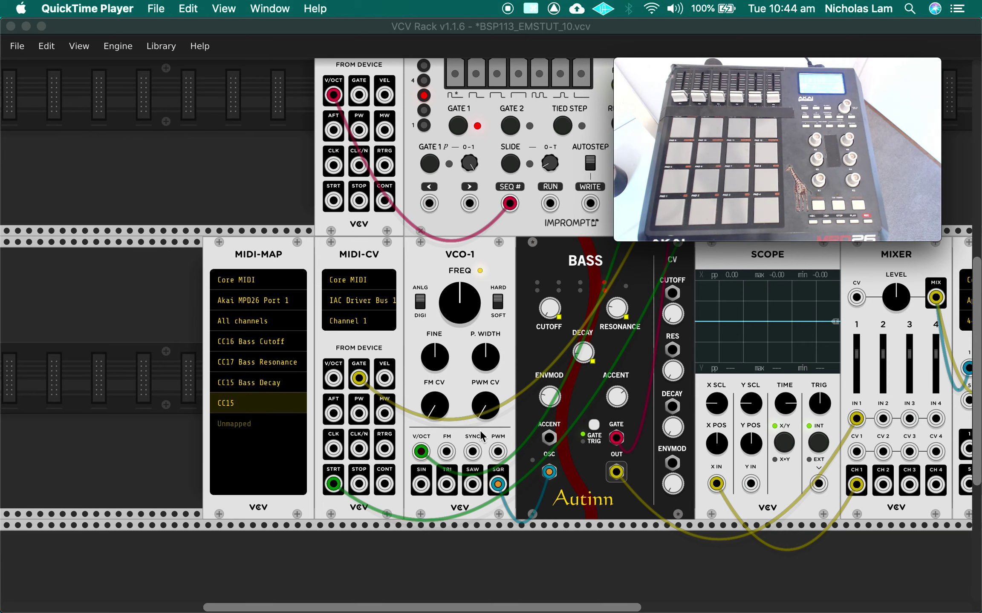
right_click(244, 412)
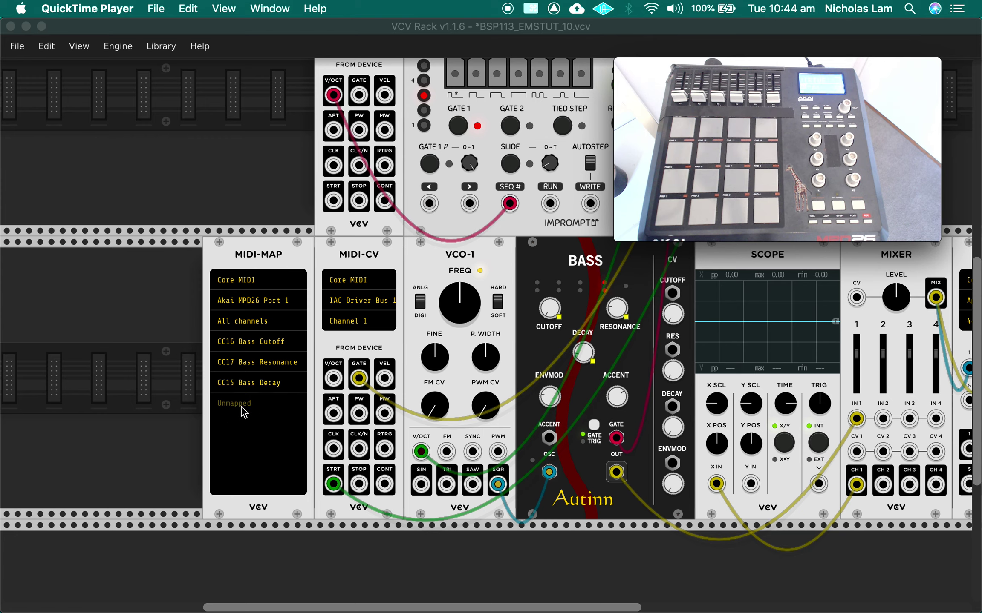
- Map the bass ENVMOD knob to CC14 and clear the leftover pending CC14 slot
click(244, 411)
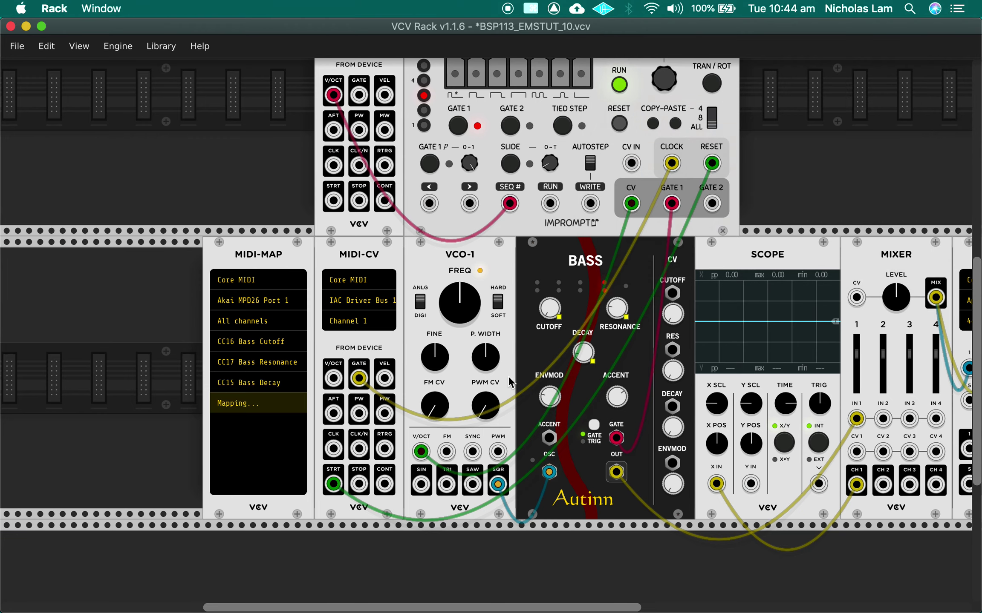
click(550, 397)
key(super+Tab)
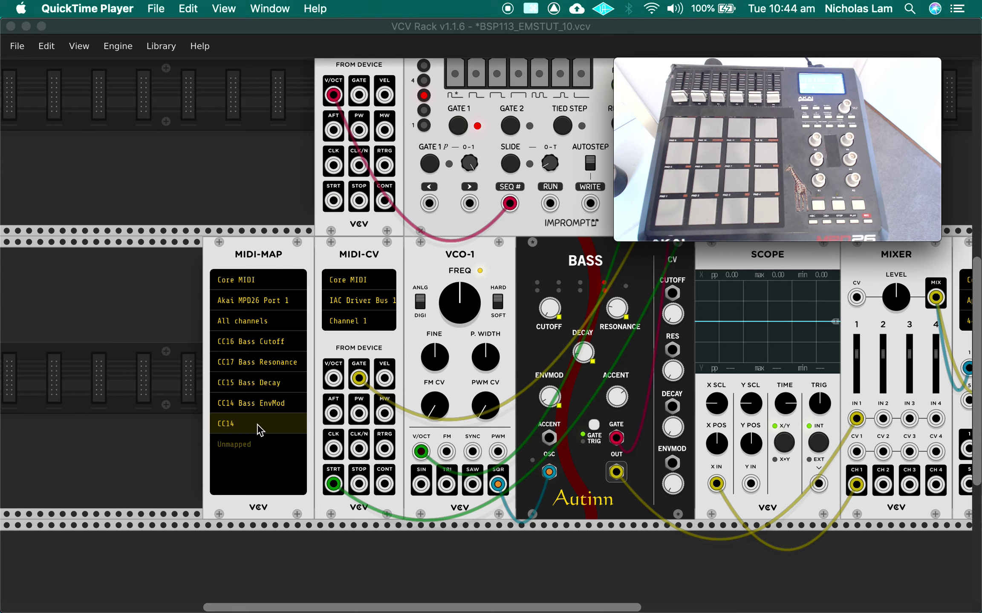
click(246, 430)
- Check the cutoff, resonance, decay and envmod mappings in MIDI-MAP, then return to Live playing scene 3
key(super+Tab)
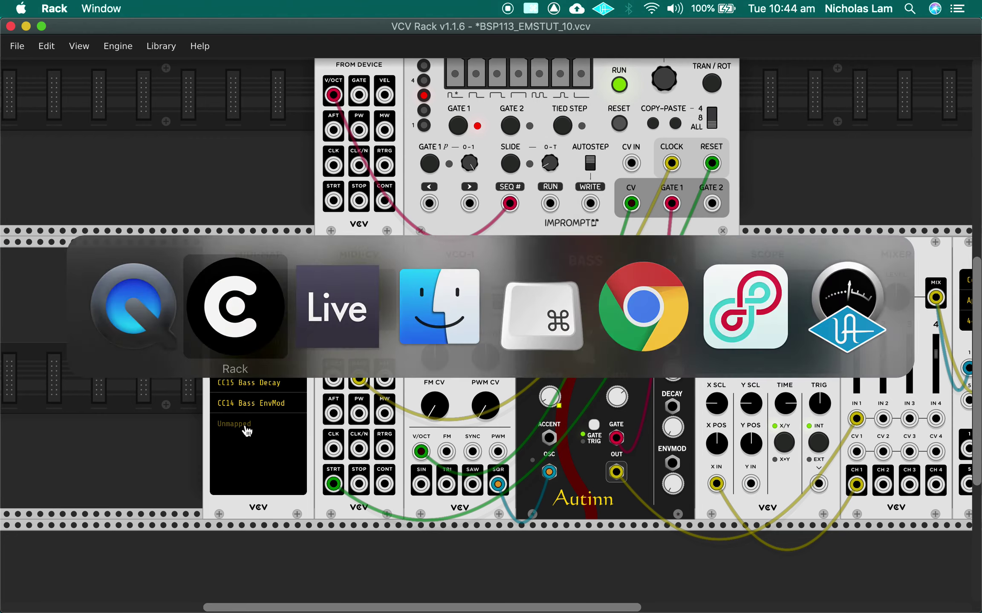
key(super+Tab)
key(super+Tab)
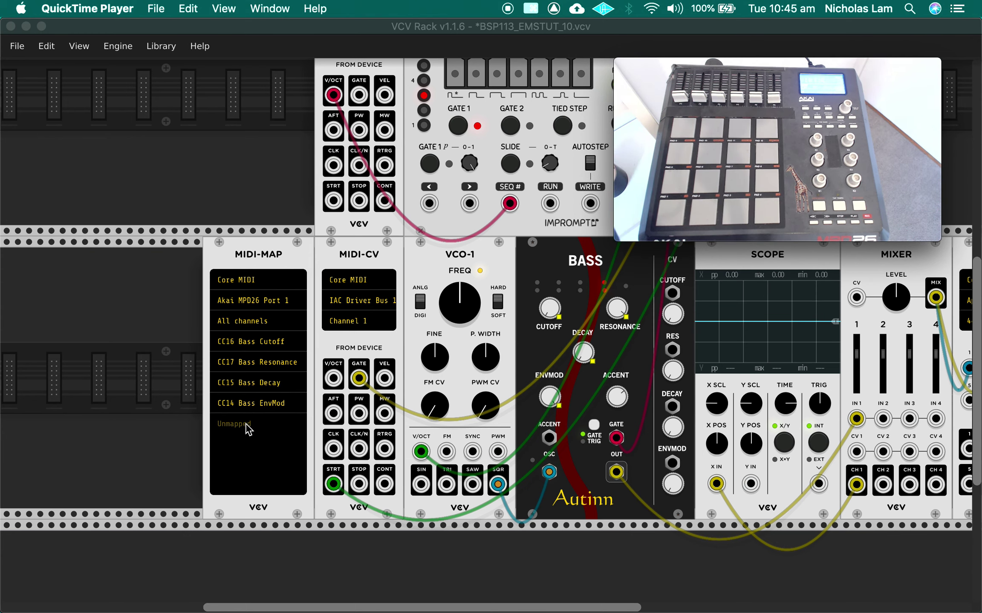
click(293, 447)
key(super+Tab)
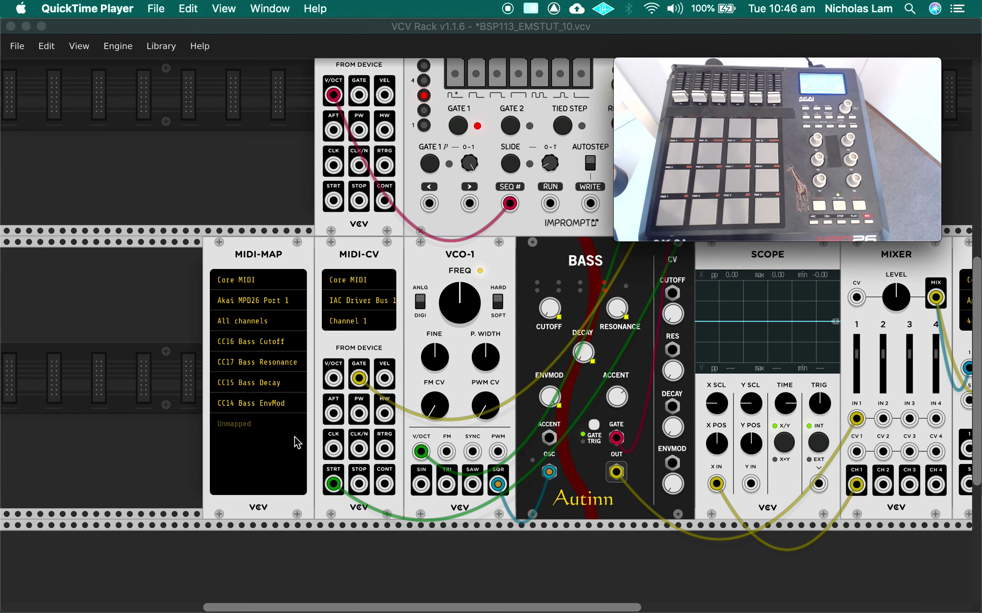
key(super+Tab)
key(super+Tab)
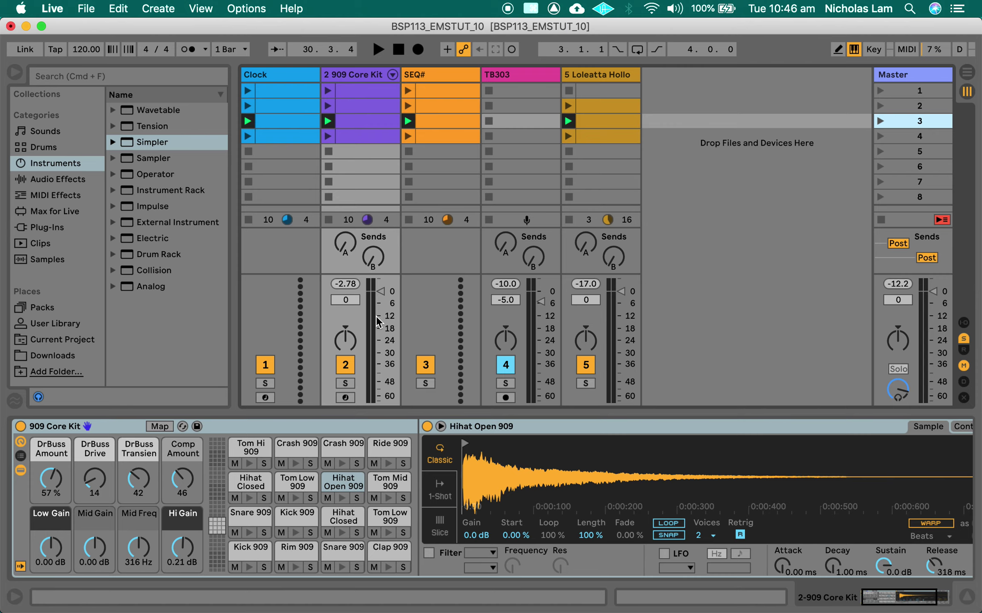
- In MIDI Map mode, assign CC21 to the TB303 fader and CC22 to the Loleatta Holloway fader, Max 0 dB
key(super+m)
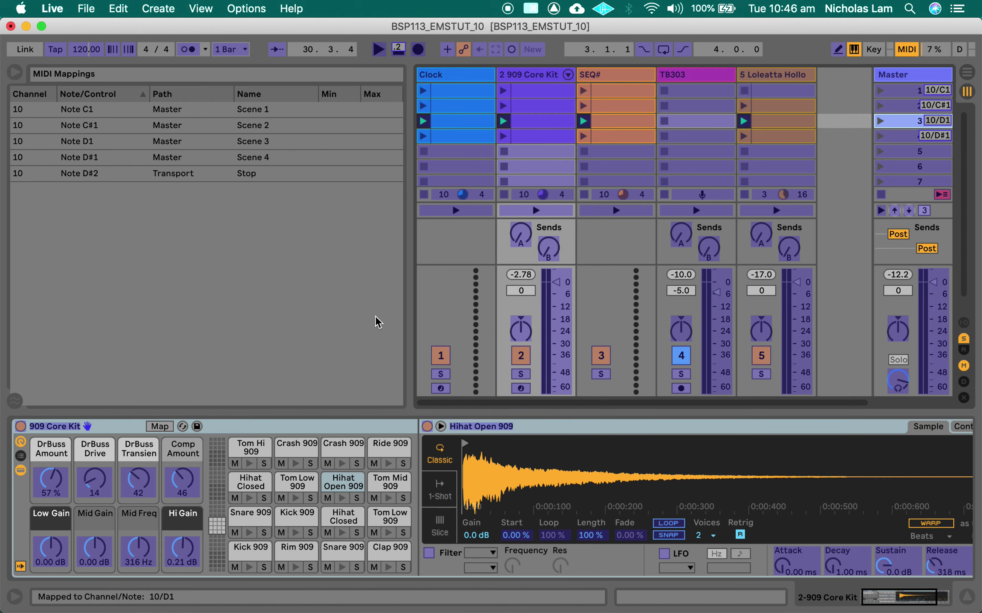
key(super+Tab)
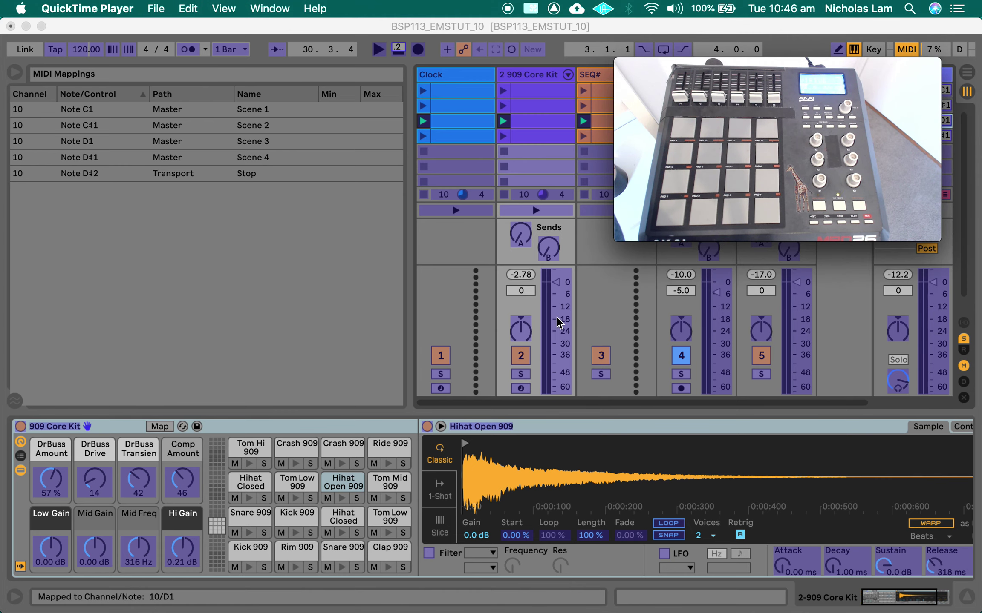
key(super+Tab)
key(super+Tab)
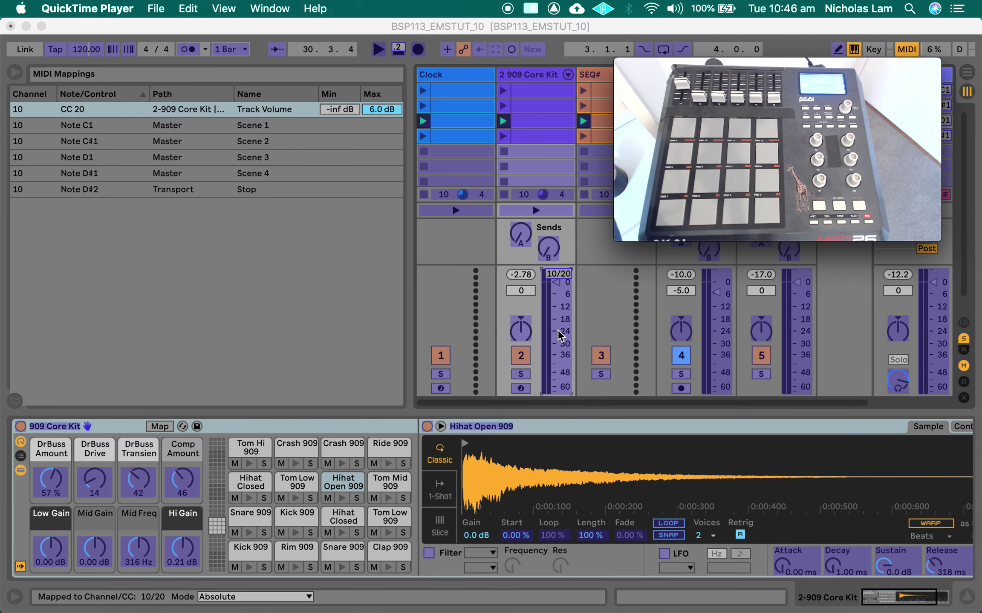
click(409, 130)
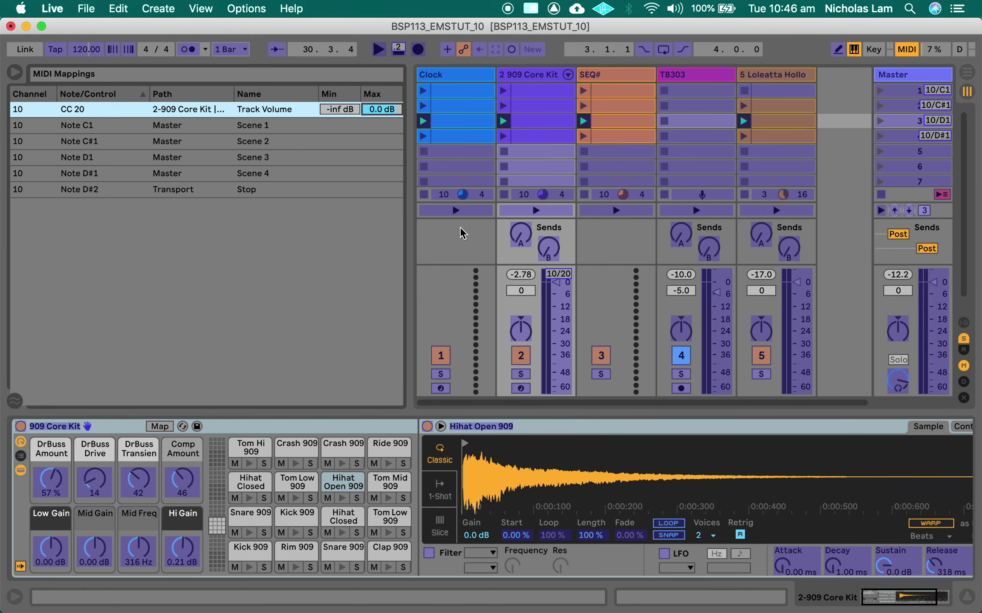
key(super+Tab)
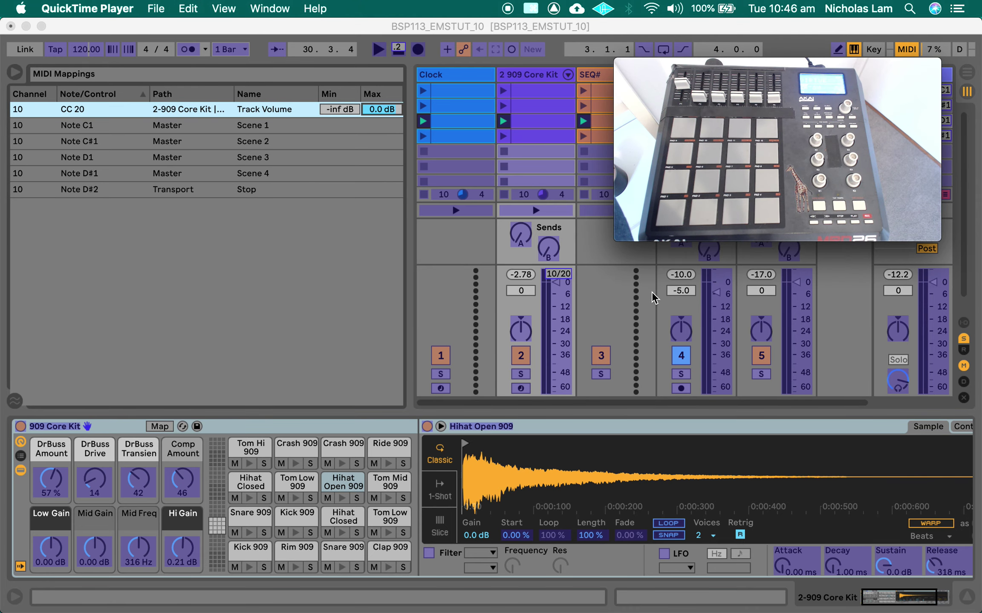
click(709, 320)
key(super+Tab)
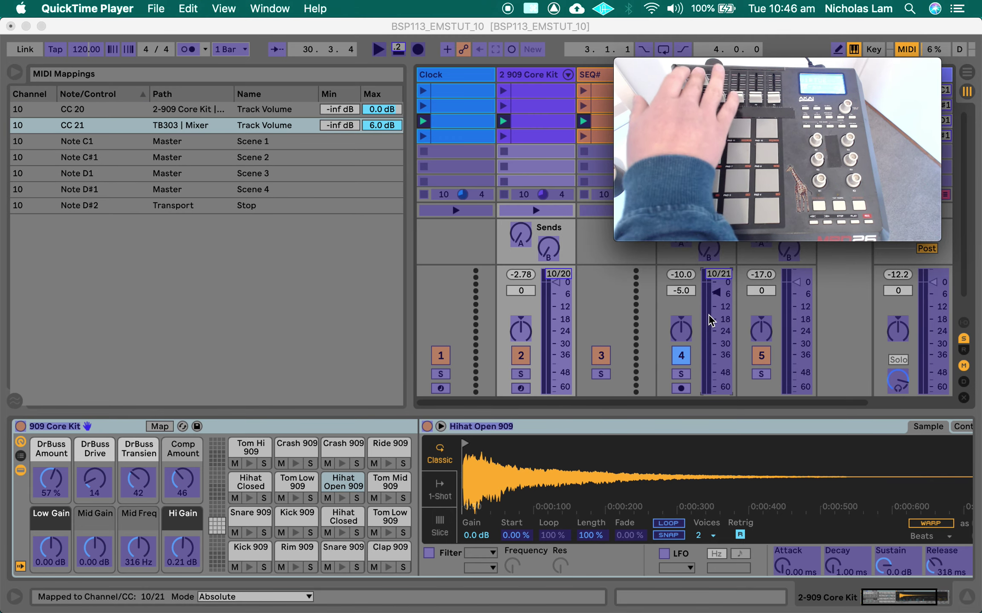
click(375, 126)
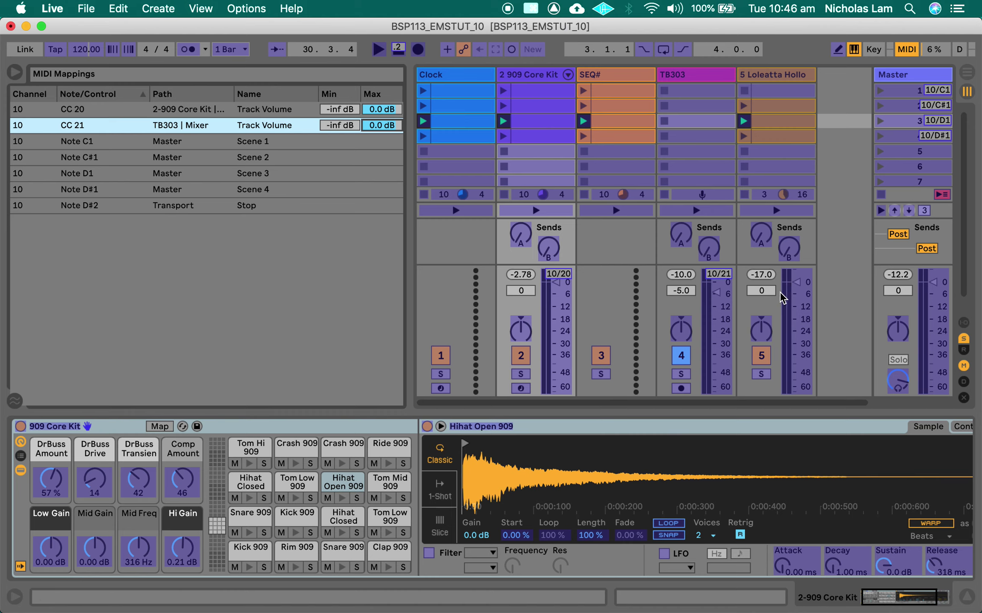
key(super+Tab)
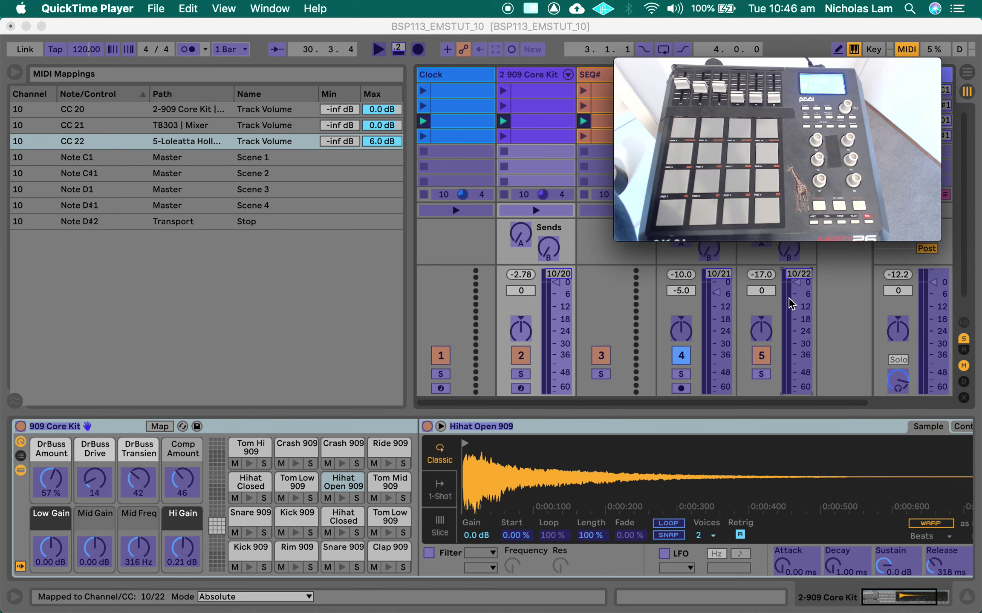
key(super+Tab)
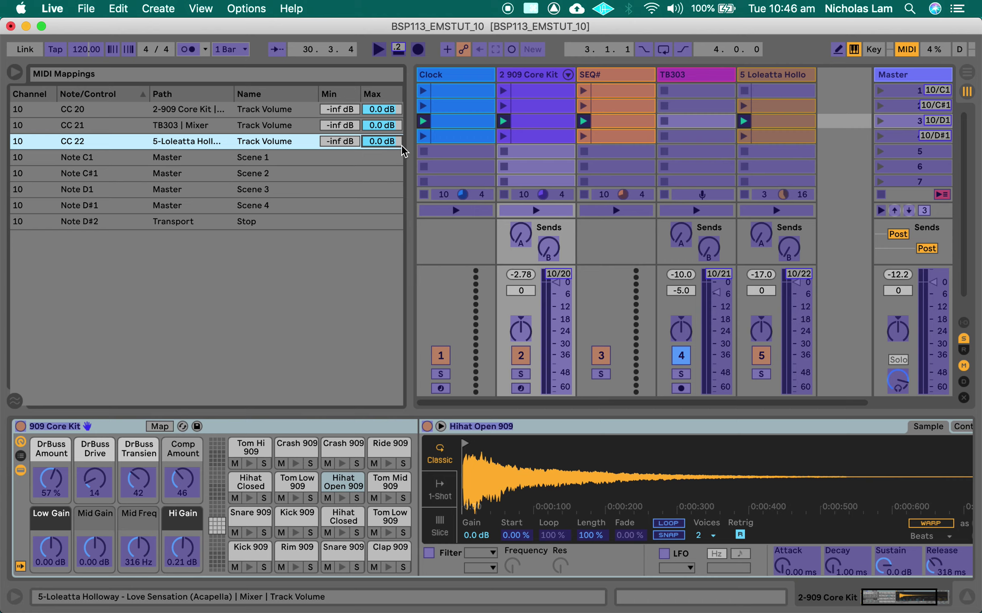
- Assign CC23, CC24 and CC25 to the Send A reverb knobs of 909 Core Kit, TB303 and Loleatta Holloway
key(super+Tab)
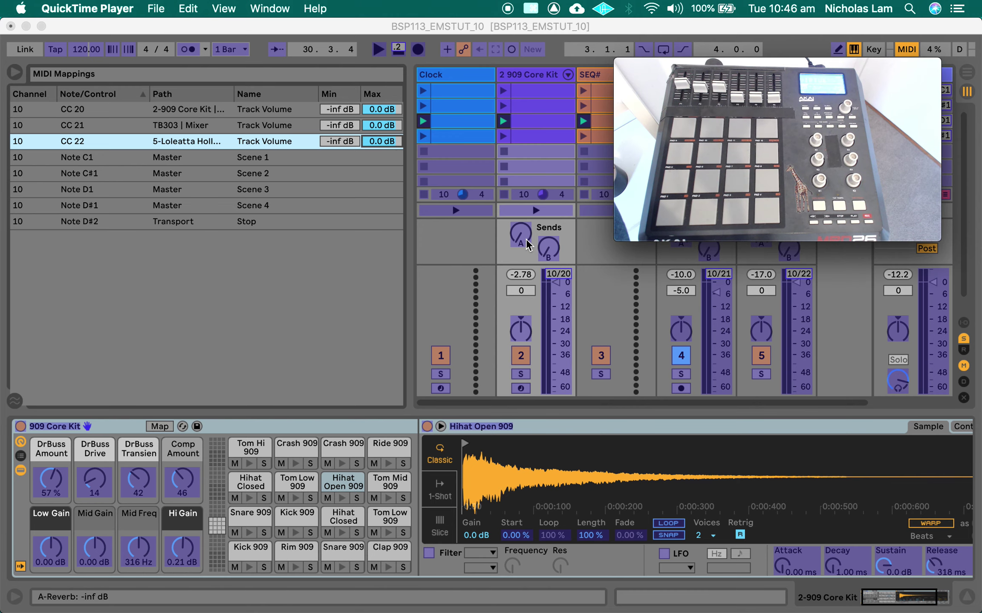
click(520, 239)
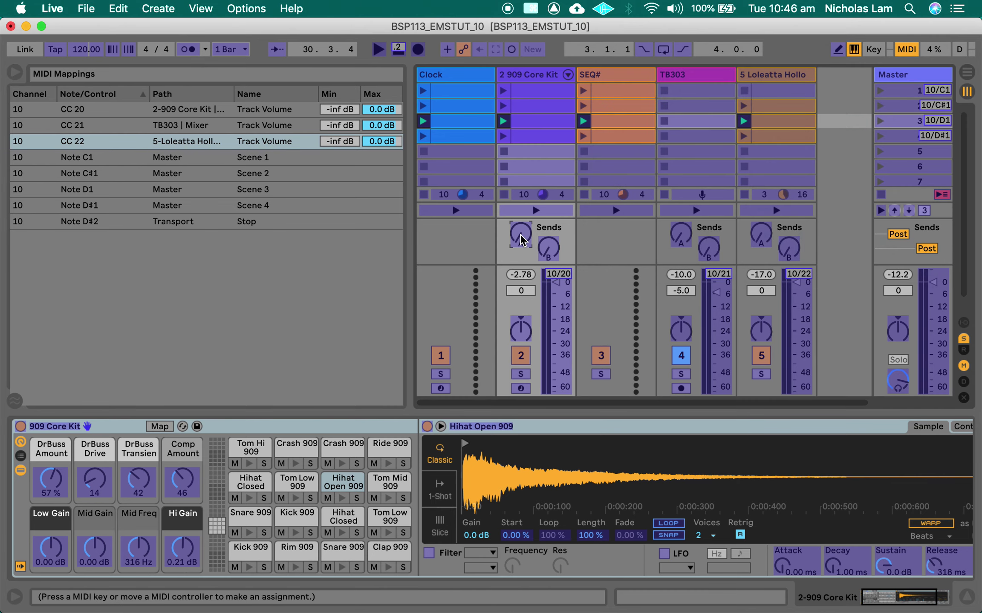
key(super+Tab)
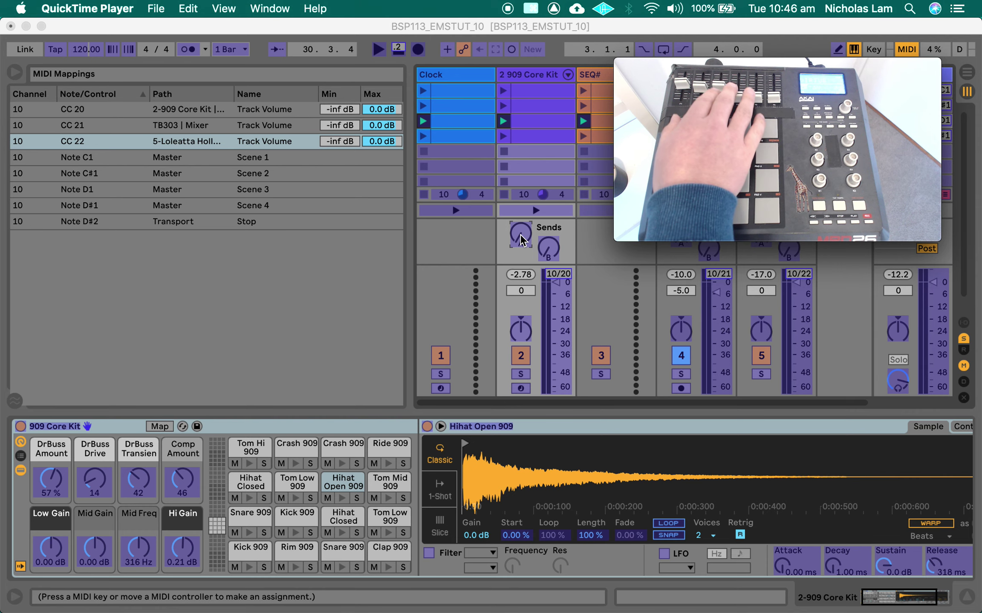
click(520, 238)
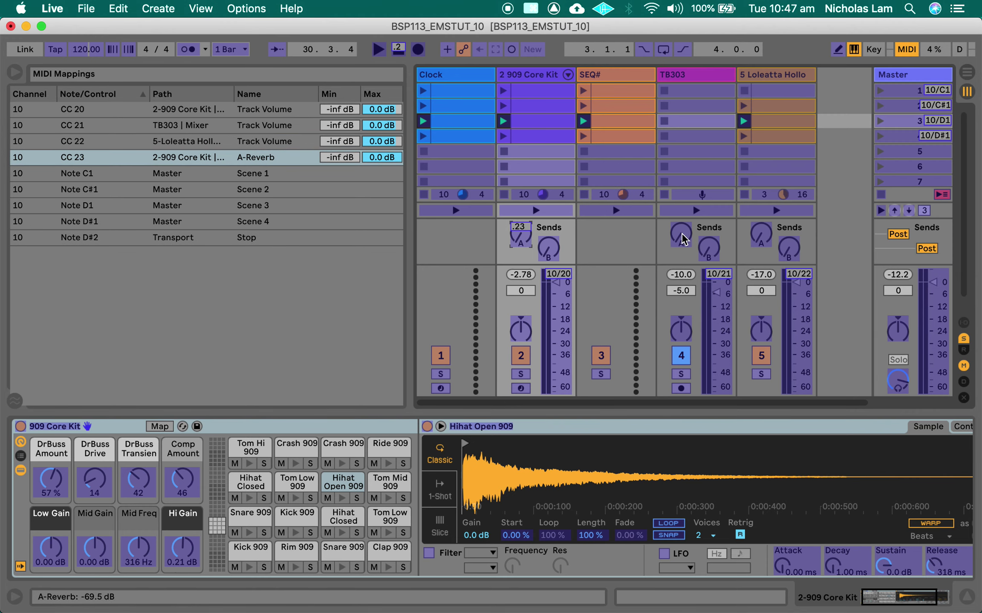
key(super+Tab)
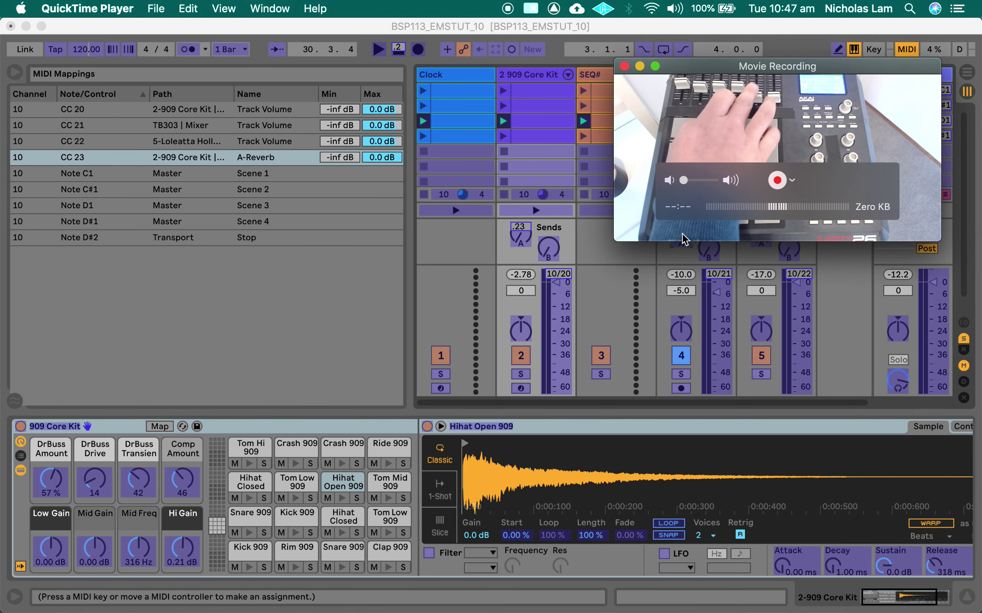
click(764, 235)
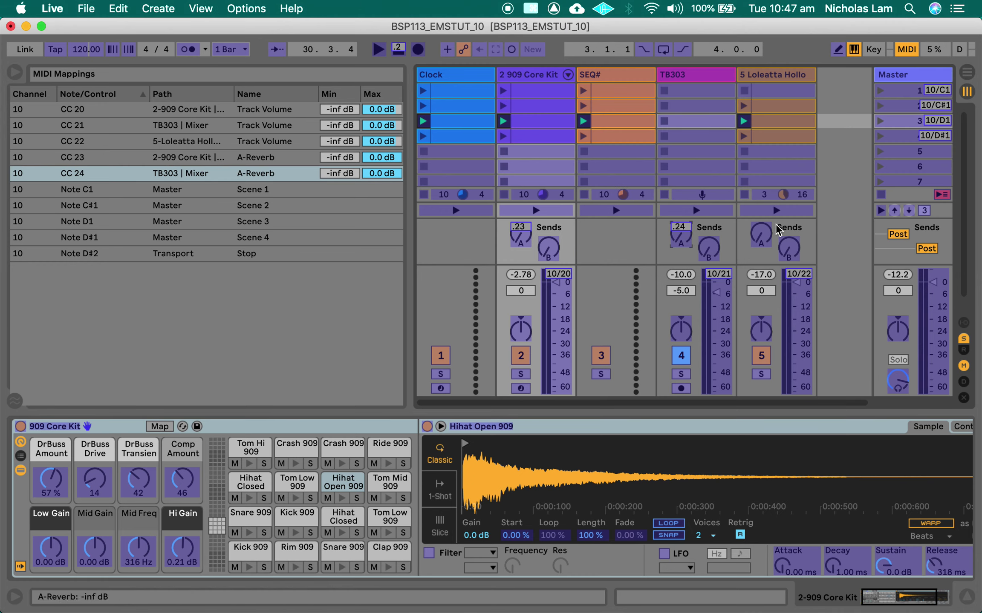
key(super+Tab)
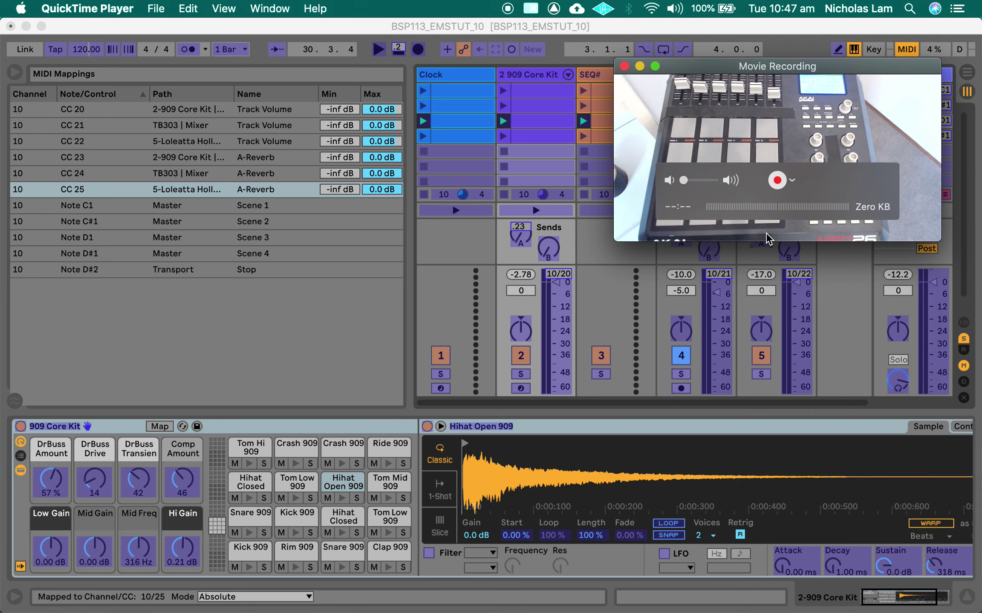
key(super+Tab)
- Exit MIDI Map mode with Cmd+M and hide the browser to widen the Session View
key(super+m)
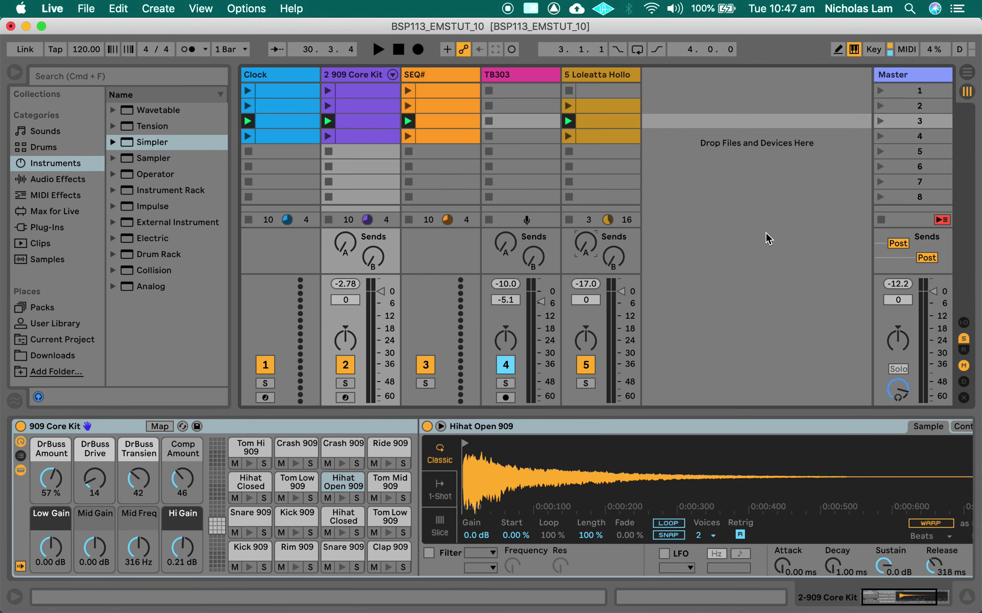
key(super+Tab)
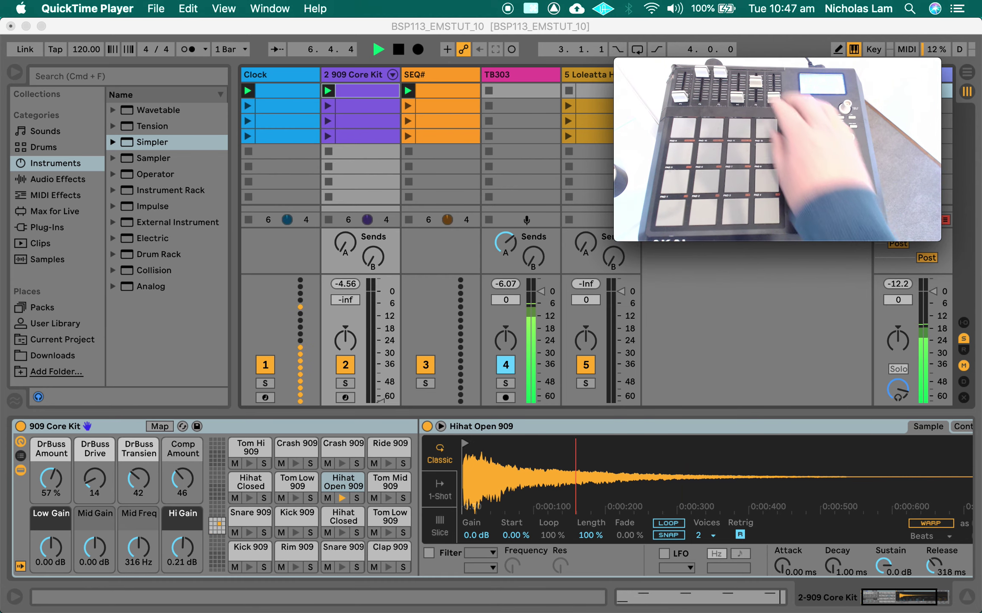
click(19, 77)
click(17, 76)
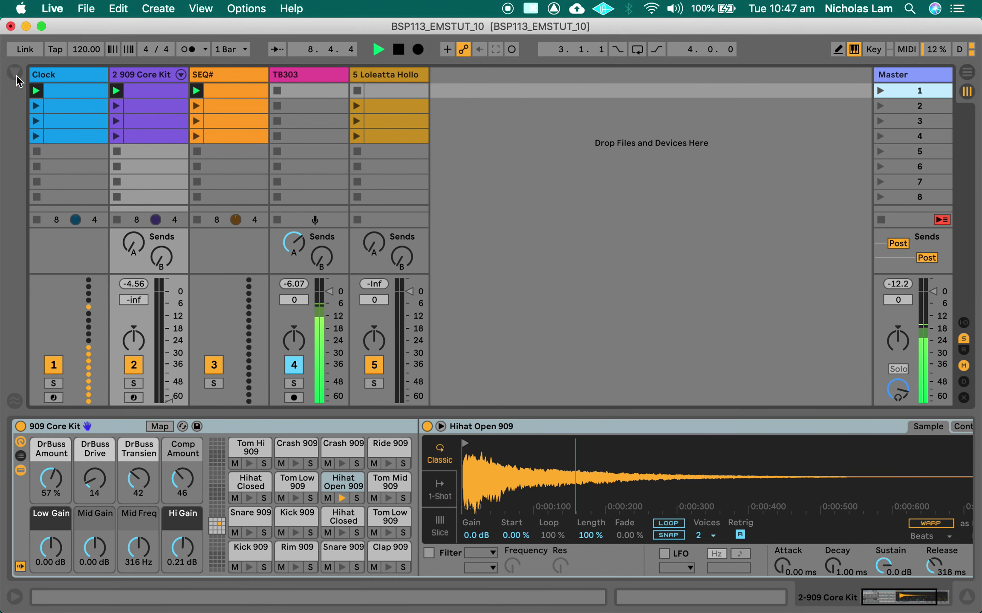
- Perform from the MPD26, launching scenes and riding volumes, then show the Loleatta Holloway Simpler
key(super+Tab)
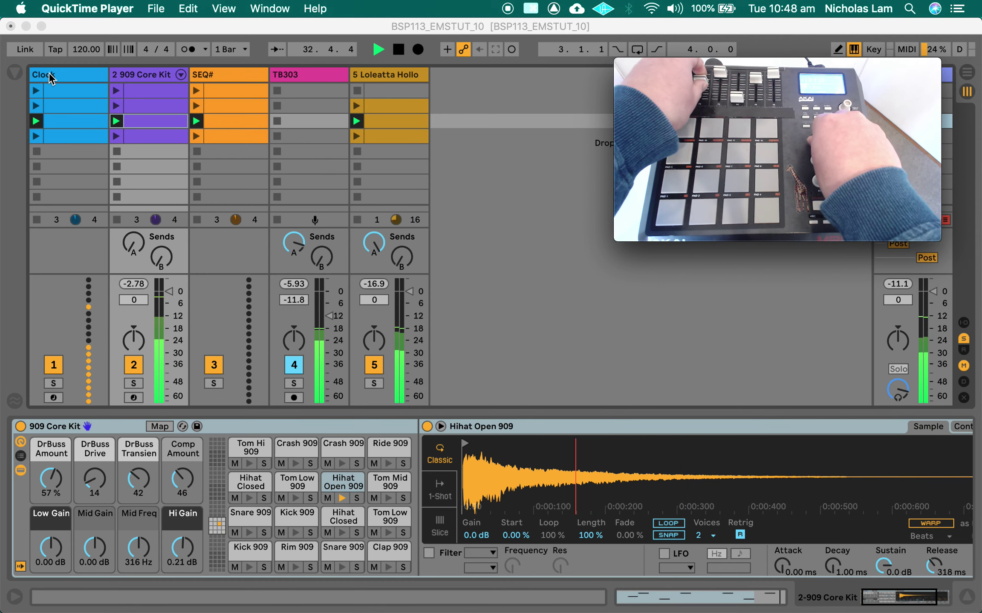
click(381, 70)
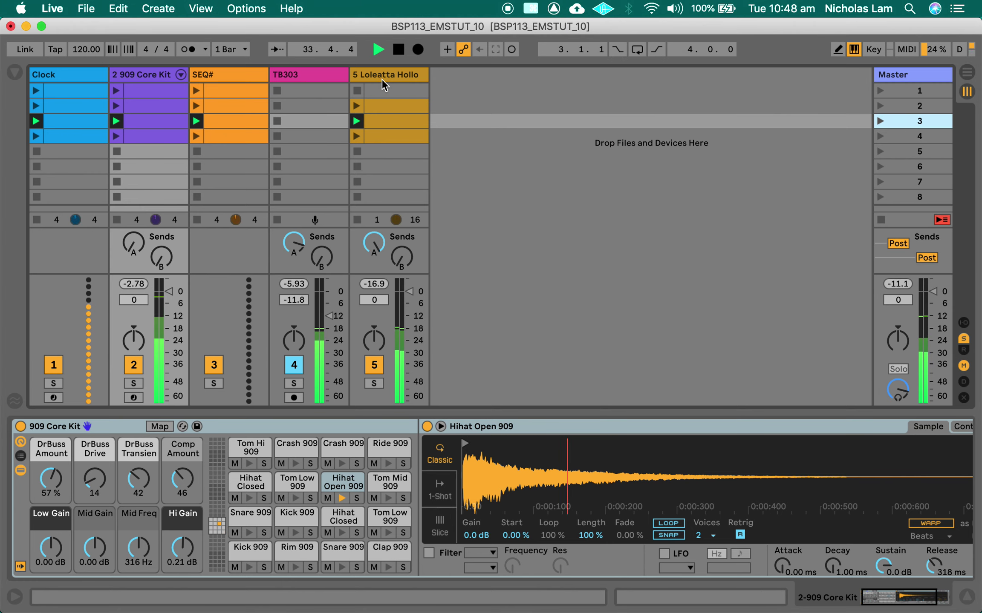
click(393, 77)
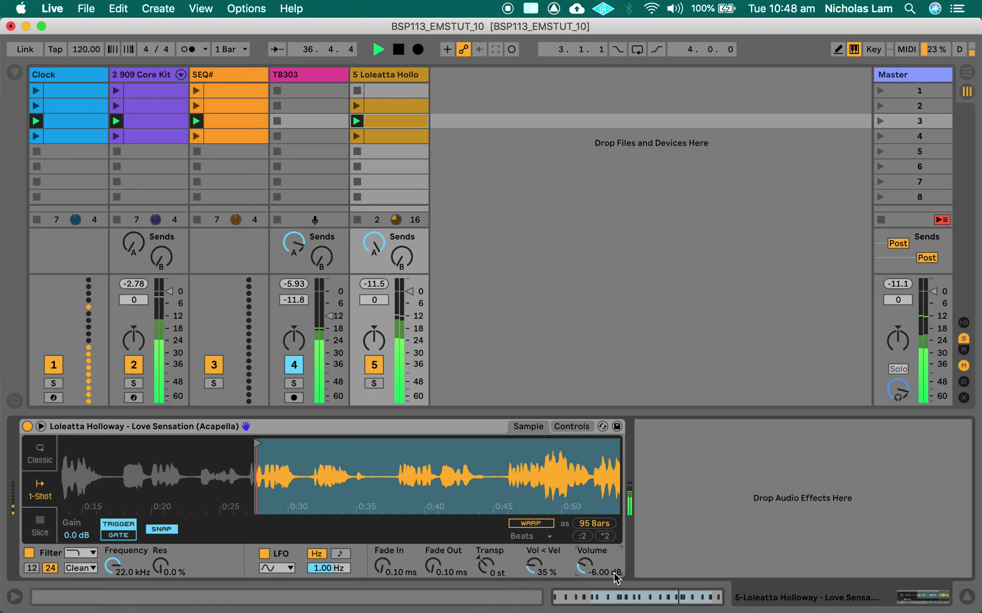
- Relaunch scene 3, move playback on to scene 4, then bring VCV Rack to the front
key(Return)
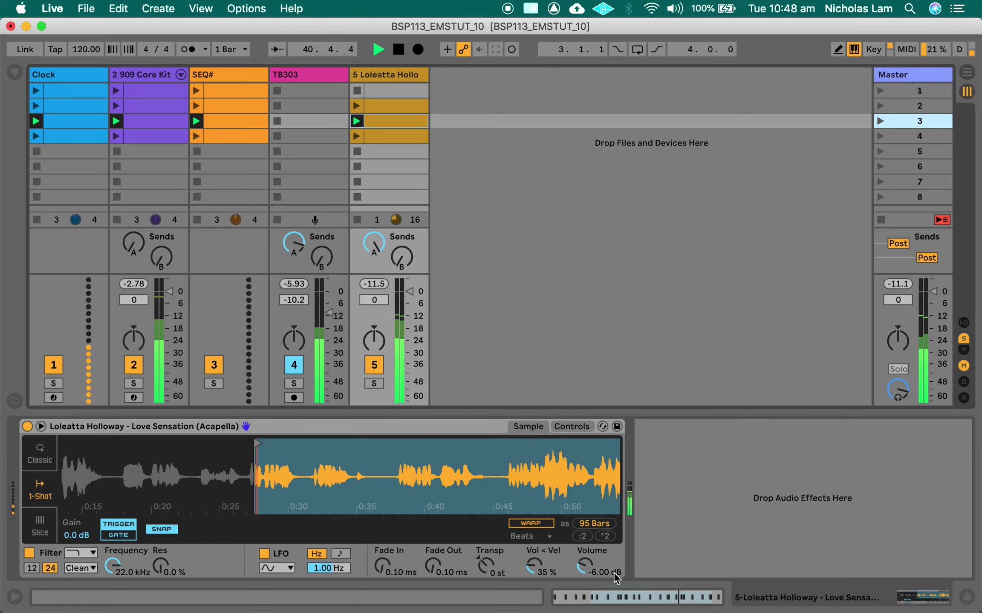
key(Down)
key(Return)
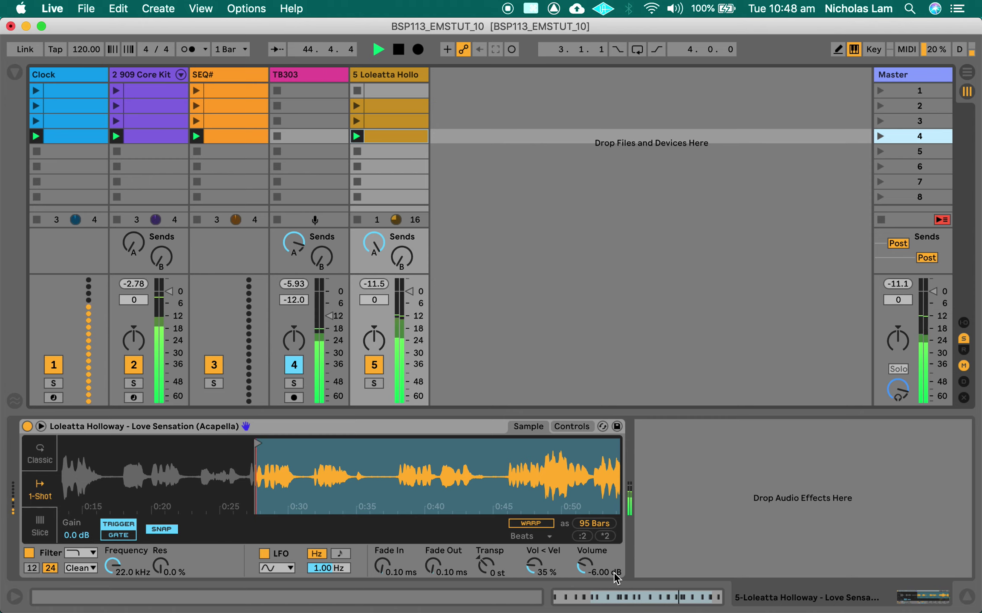
key(super+Tab)
key(super+Tab)
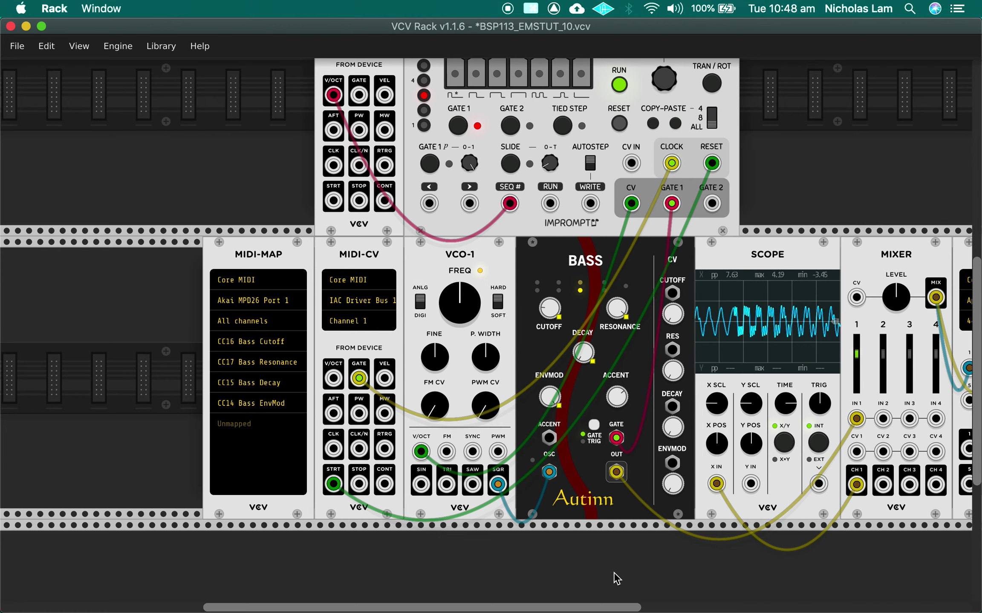
key(super+Tab)
key(super+Tab)
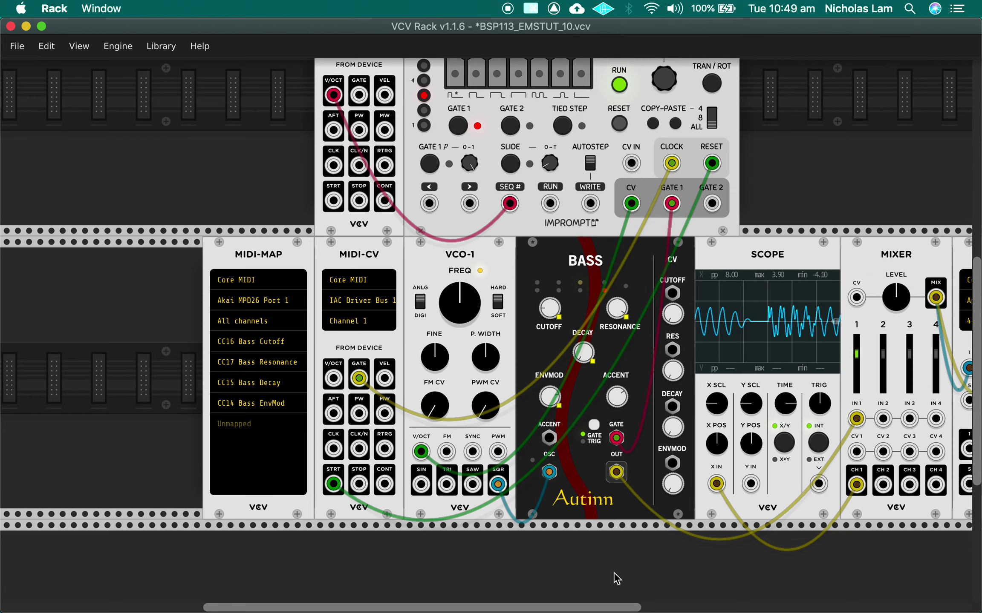
key(super+Tab)
key(Tab)
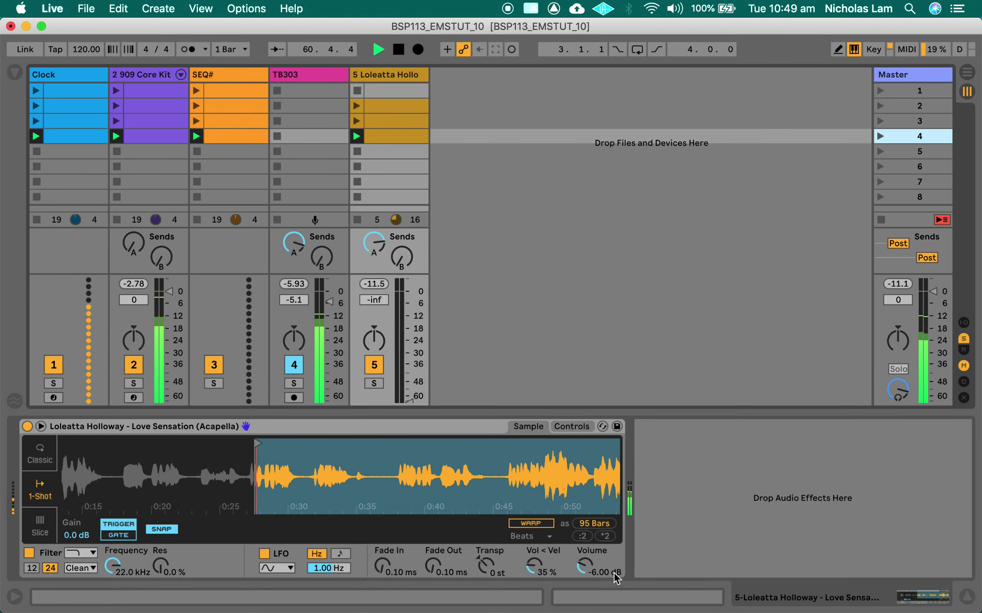